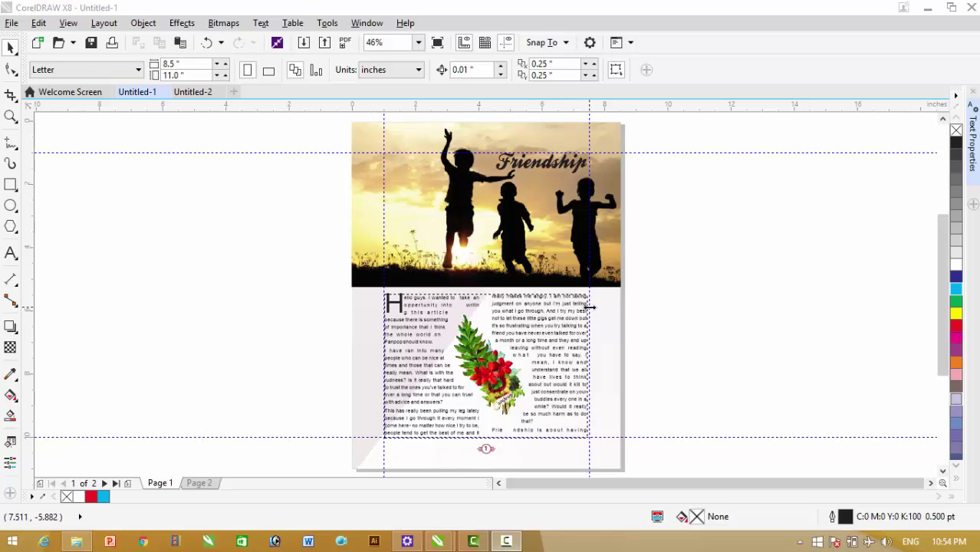
Inspect the existing layout by selecting the header photo, Friendship title and two-column text frame
left_click(613, 138)
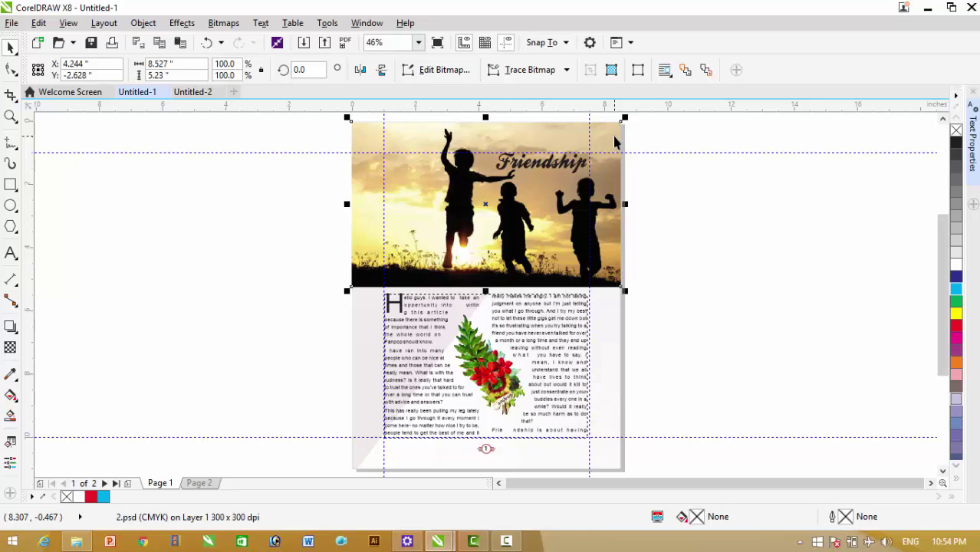
left_click(690, 219)
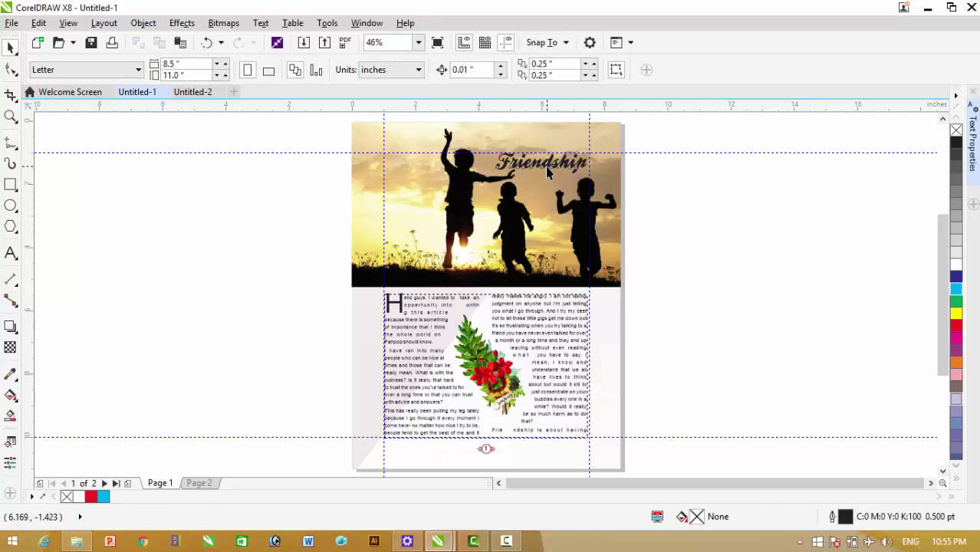
left_click(548, 173)
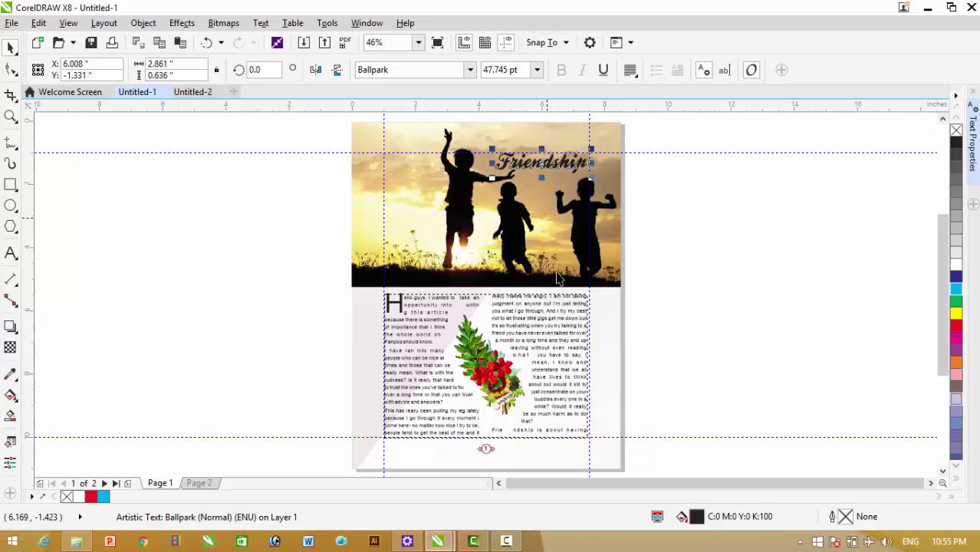
left_click(701, 331)
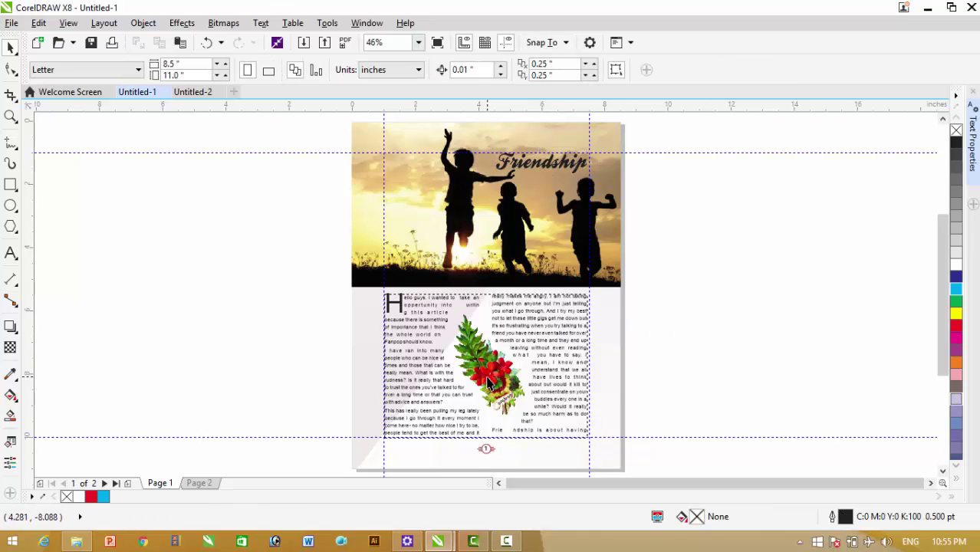
left_click(489, 381)
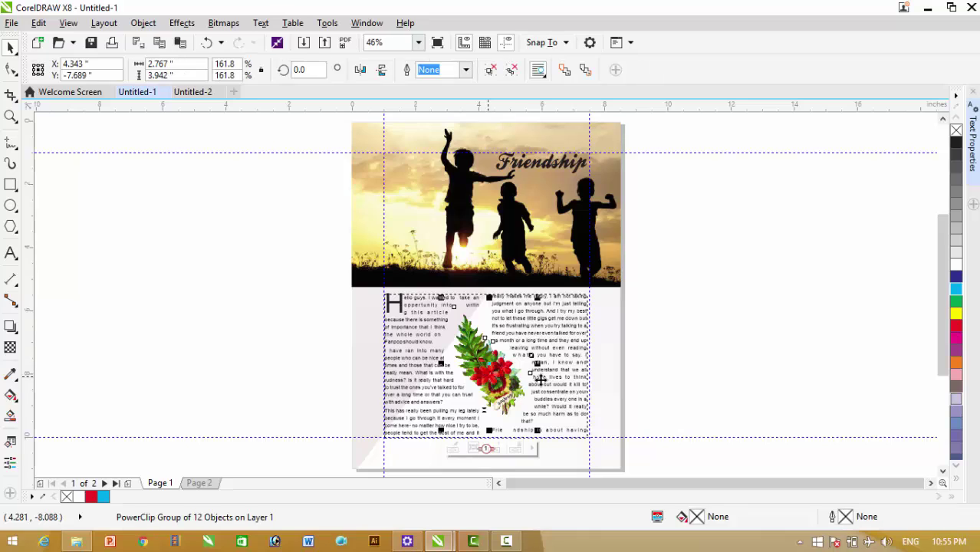
left_click(652, 379)
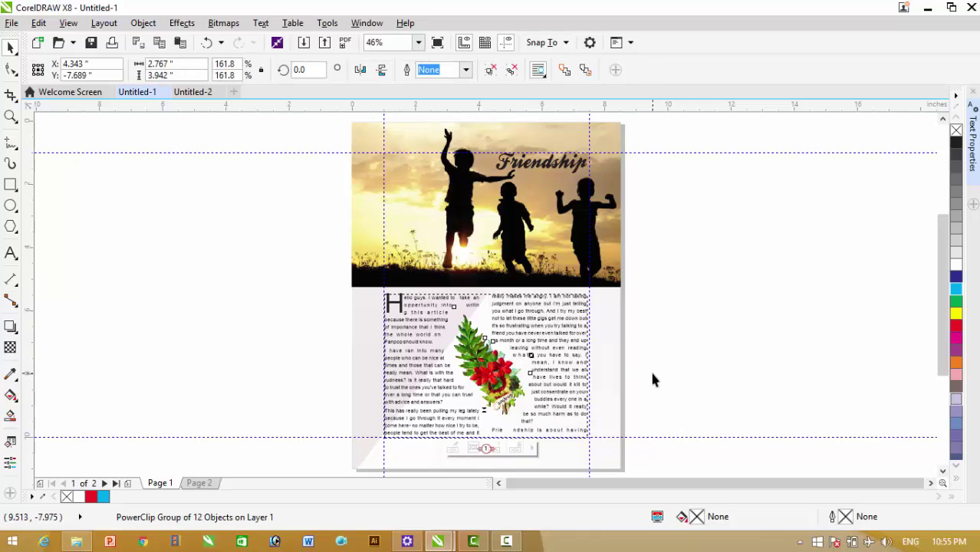
left_click(558, 303)
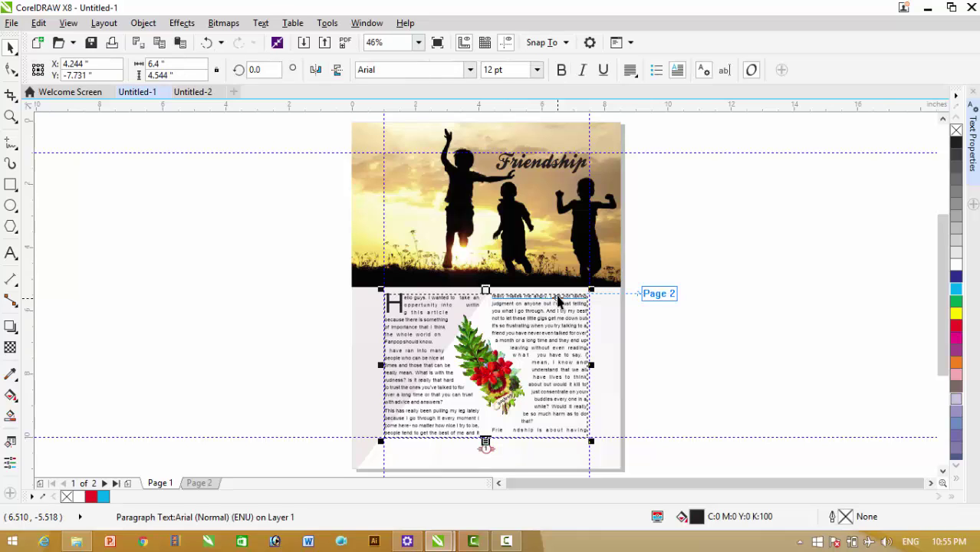
left_click(707, 276)
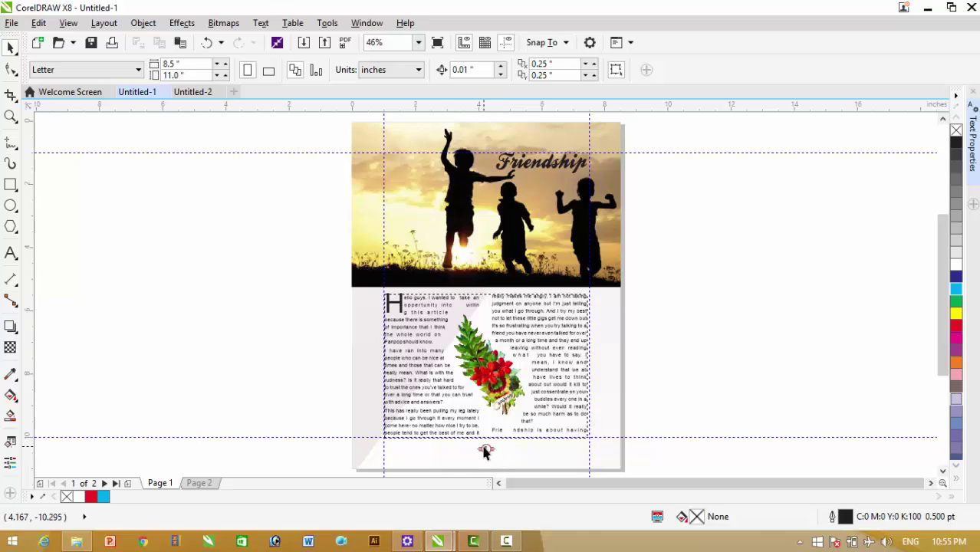
Test moving the page-sized background rectangle, then undo the move and clear the selection
left_click(364, 361)
left_click_drag(365, 367, 289, 362)
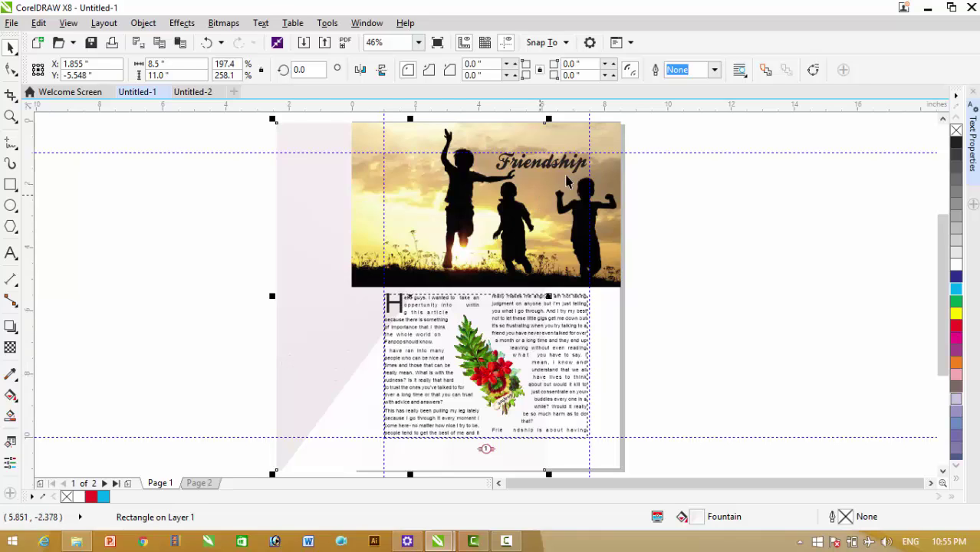
left_click(205, 47)
left_click(721, 290)
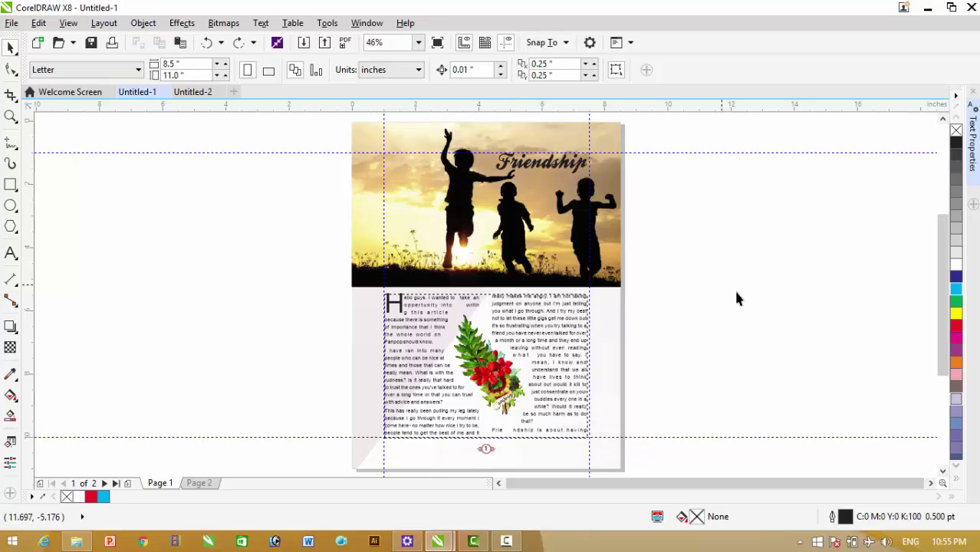
Create a new Letter-size 8.5 x 11 inch document, Untitled-3, via File > New
key("alt+Tab")
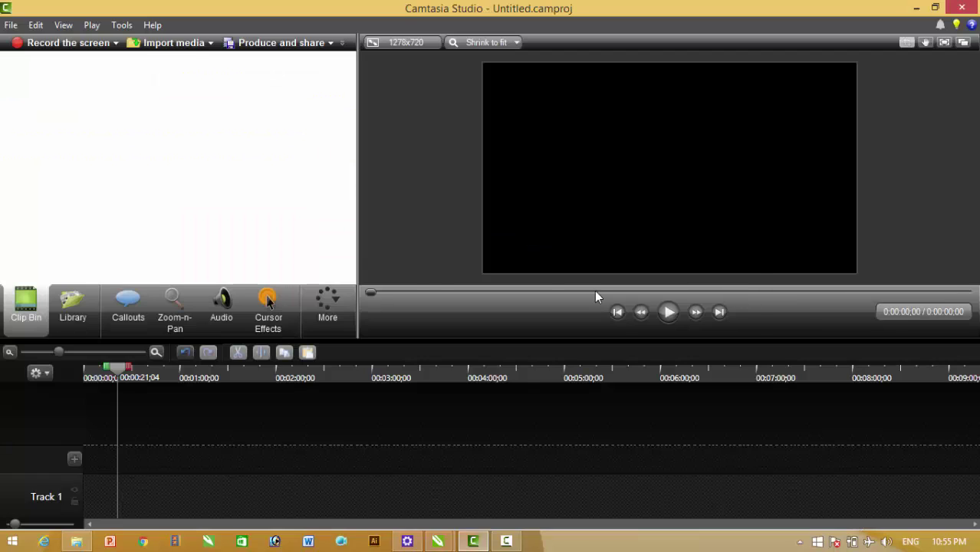
key("alt+Tab")
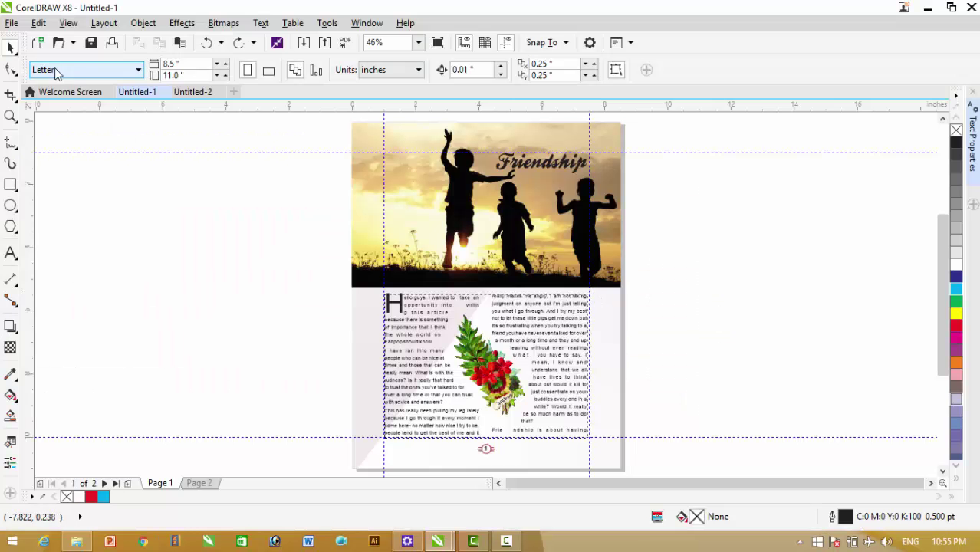
left_click(12, 23)
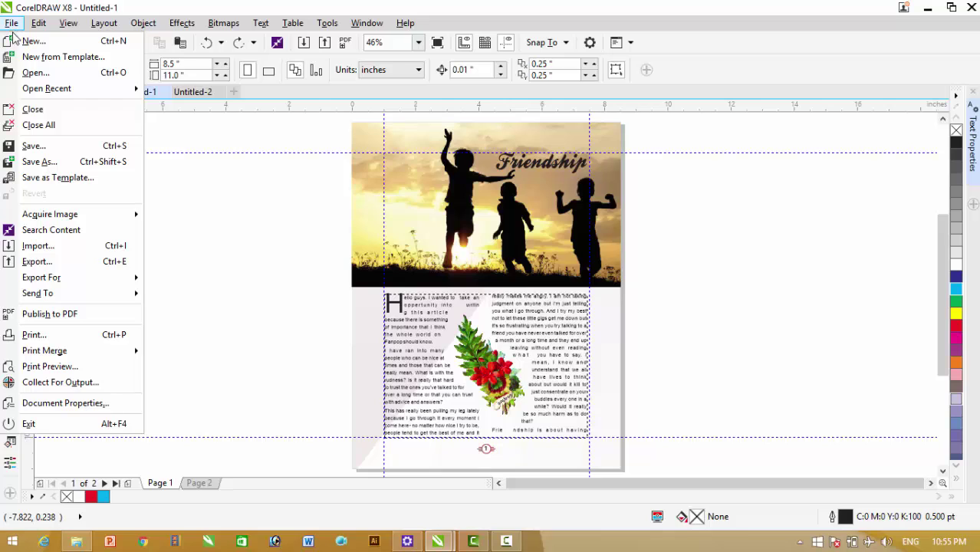
left_click(25, 46)
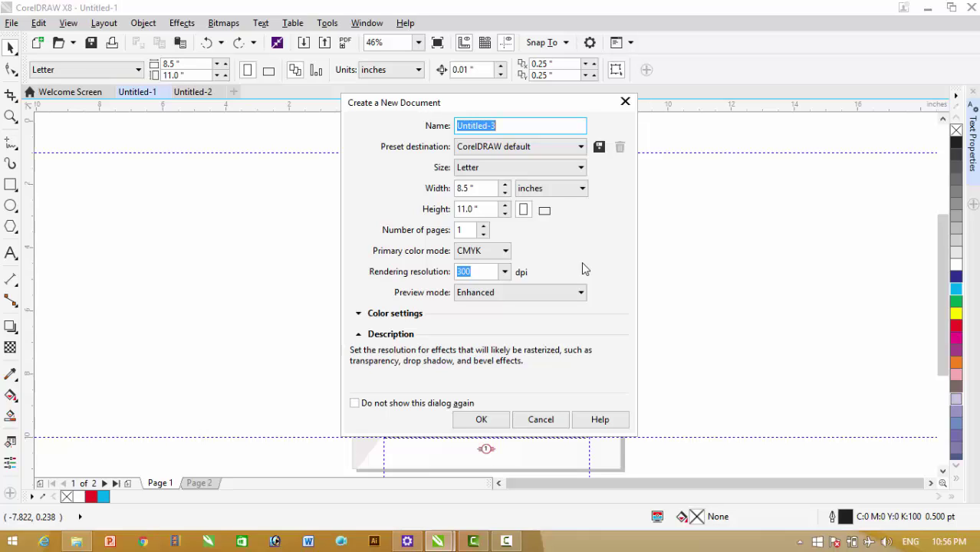
left_click(482, 421)
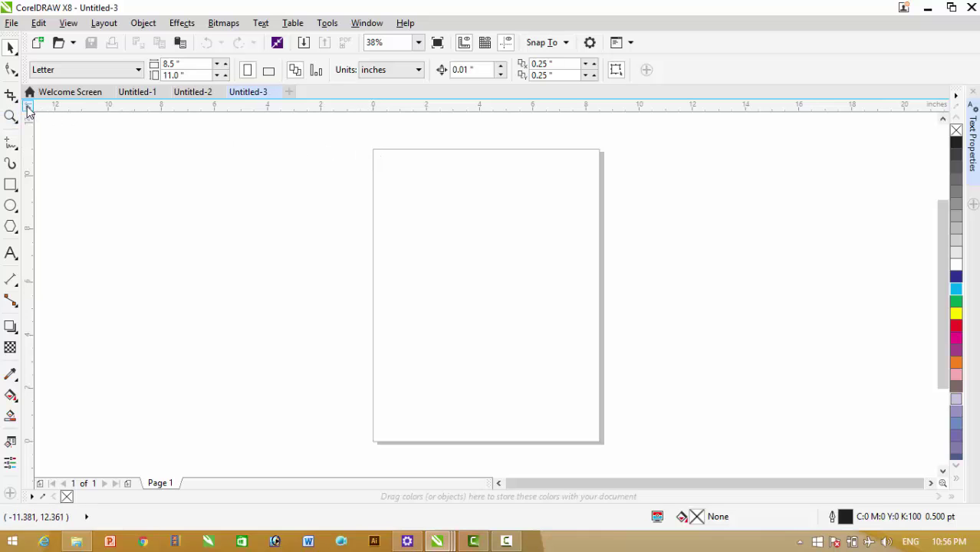
Move the ruler zero point to the page's top-left corner and drag out a vertical guideline
left_click_drag(29, 111, 374, 149)
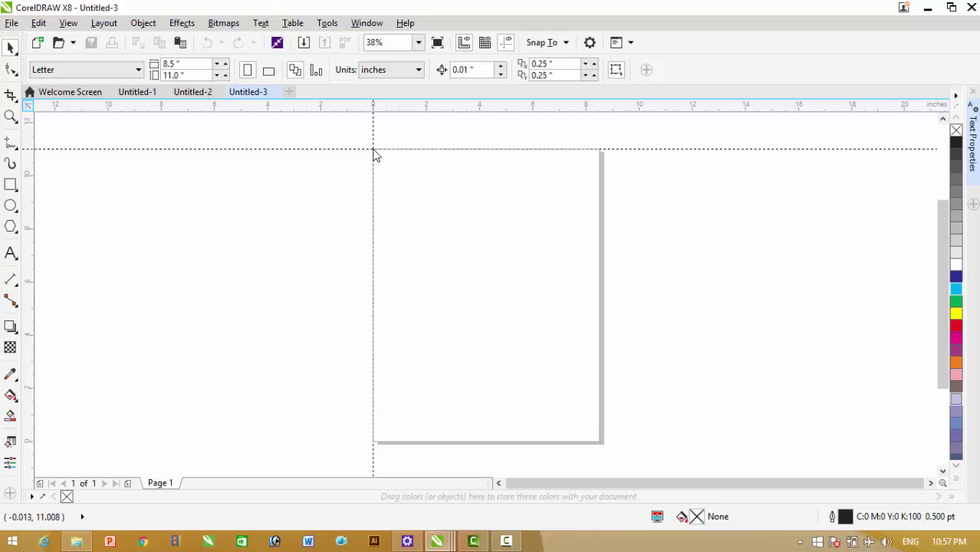
left_click_drag(373, 151, 374, 149)
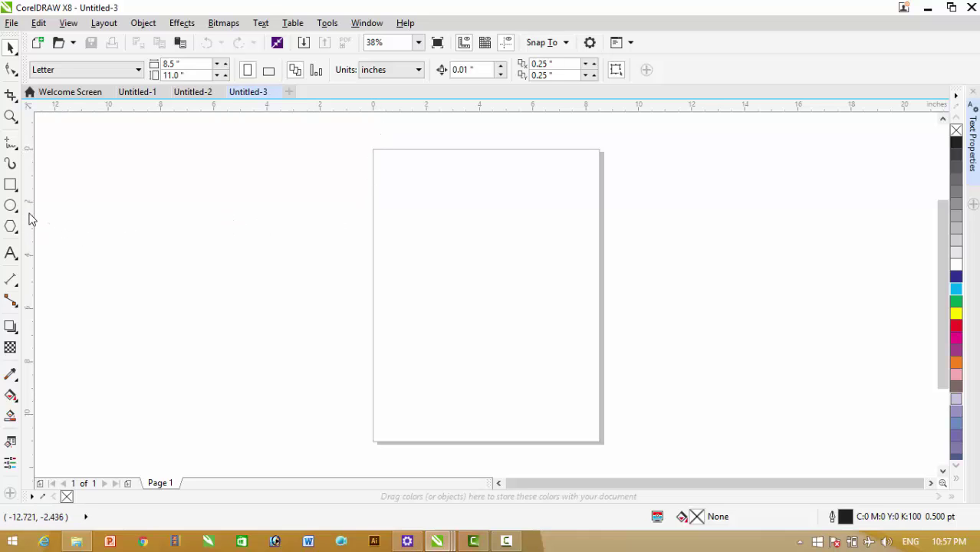
left_click_drag(31, 220, 241, 242)
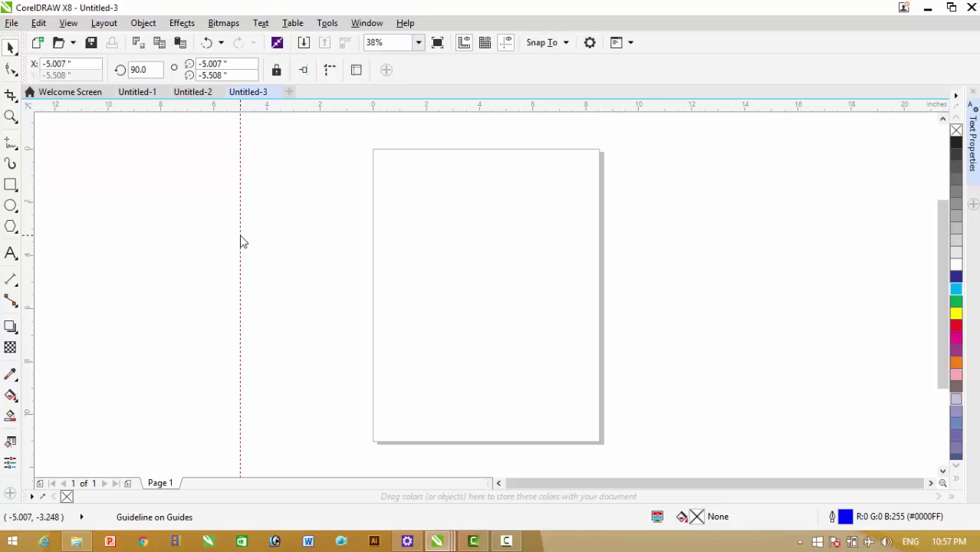
Position two vertical guidelines at X 1 in and X 7.5 in using the property bar
double_click(86, 64)
type("1")
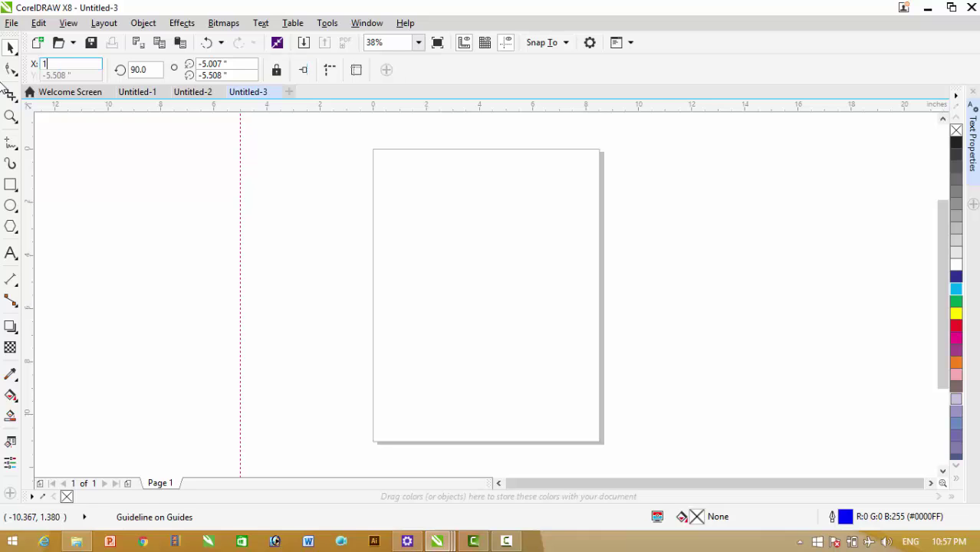
key("Return")
left_click(153, 221)
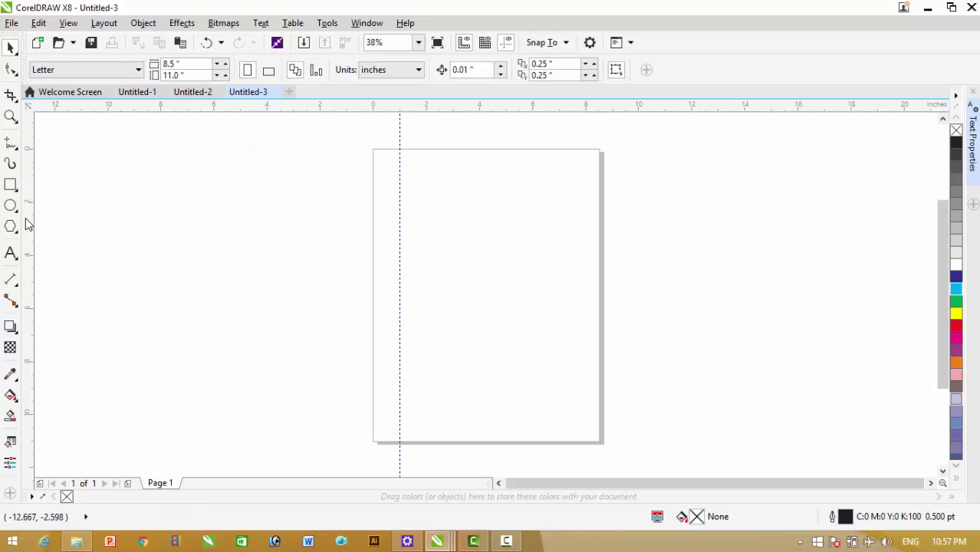
left_click_drag(27, 223, 173, 214)
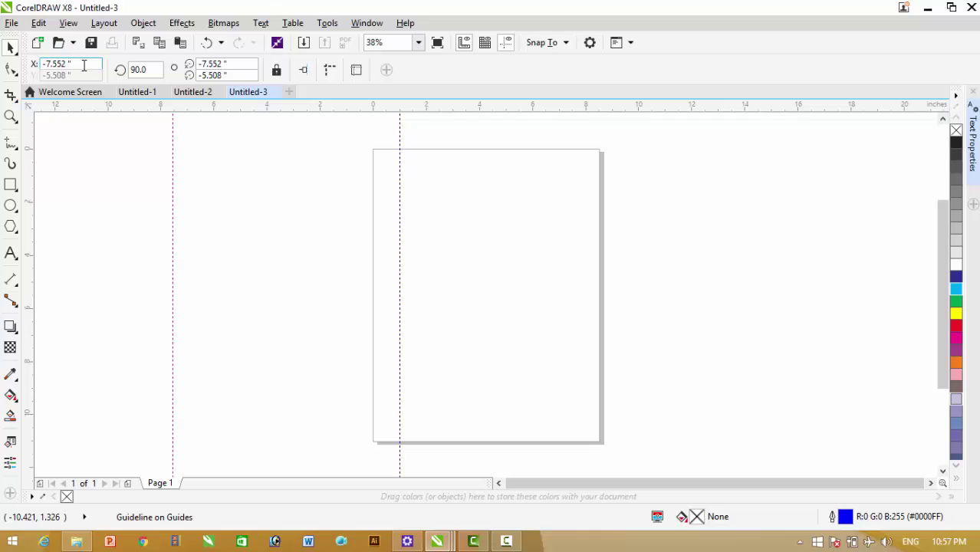
double_click(84, 65)
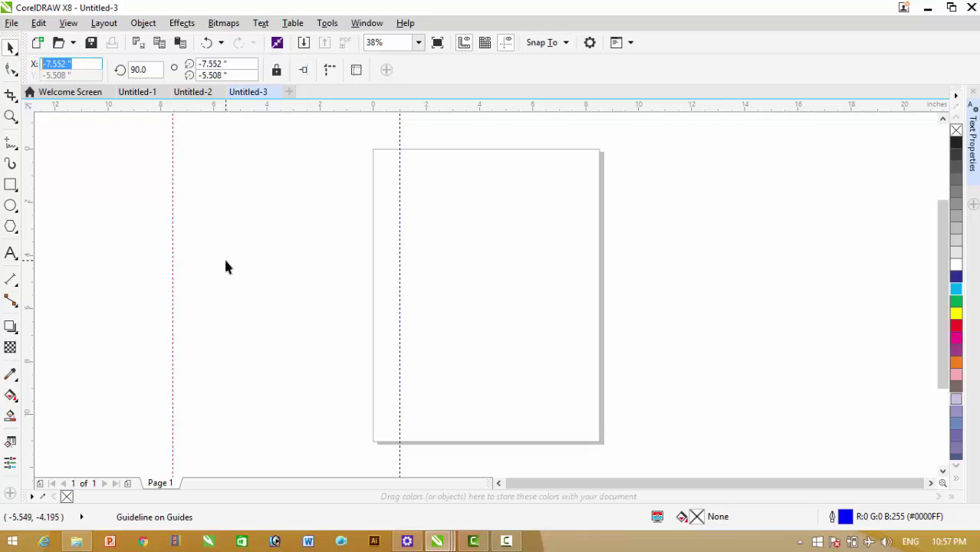
type("7.5")
key("Return")
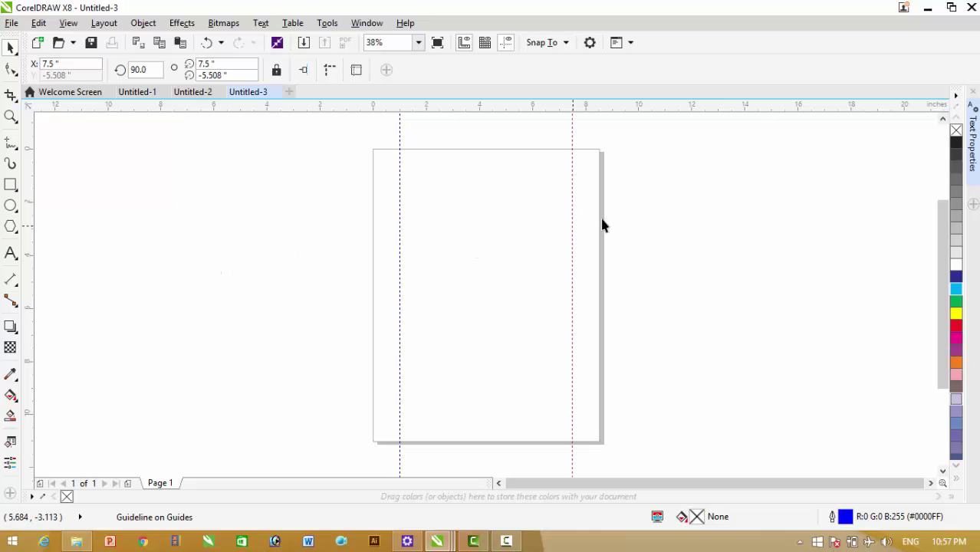
left_click(630, 201)
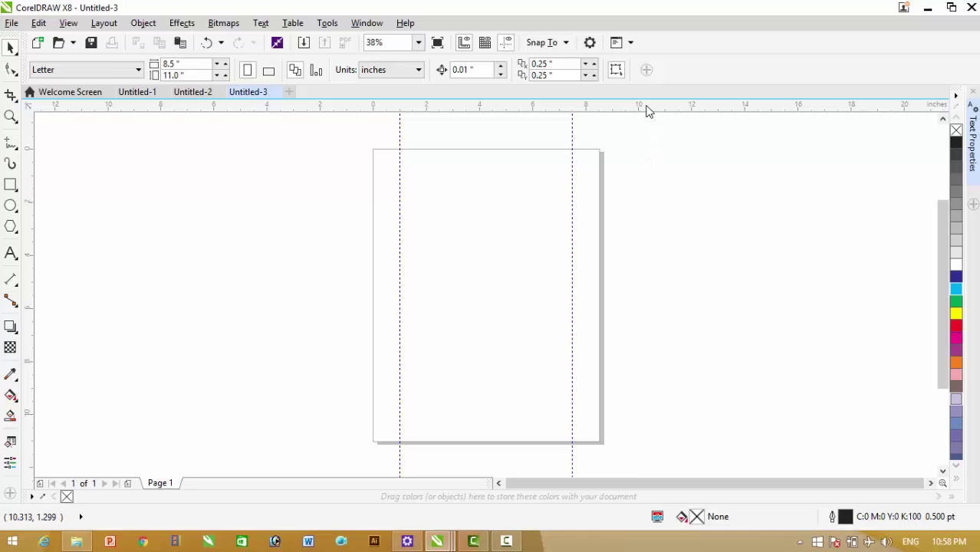
Add two horizontal guidelines at Y −1 in and Y −10 in for the top and bottom margins
left_click_drag(646, 111, 651, 147)
left_click(649, 141)
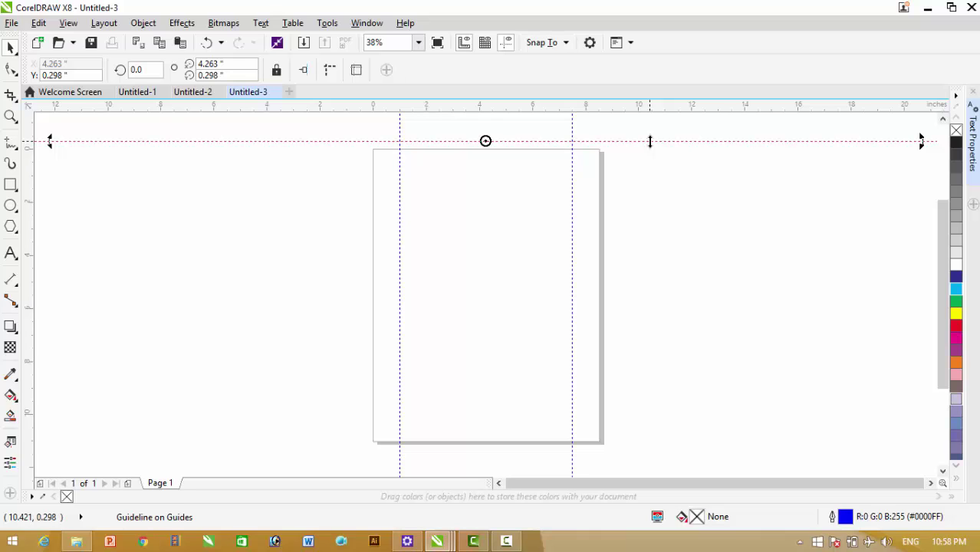
left_click(77, 75)
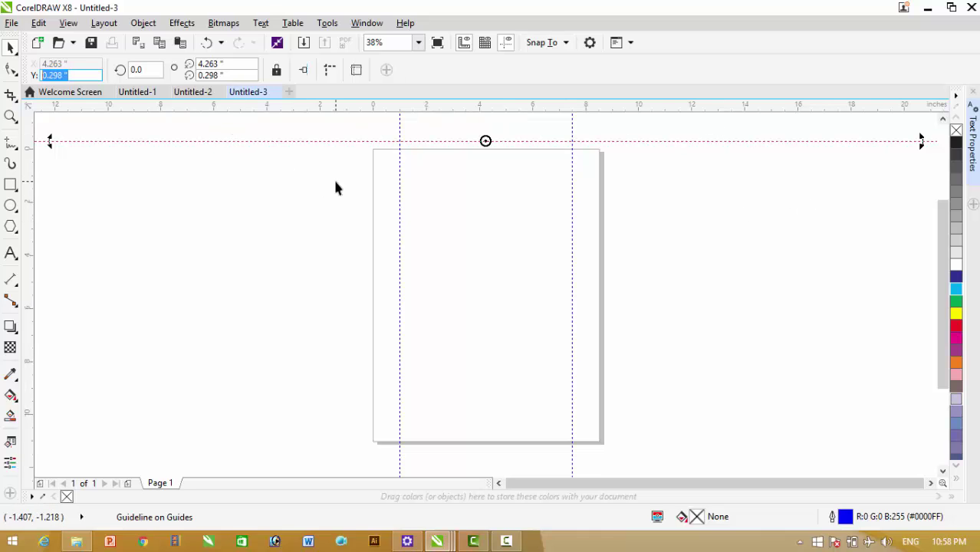
type("-1")
key("Return")
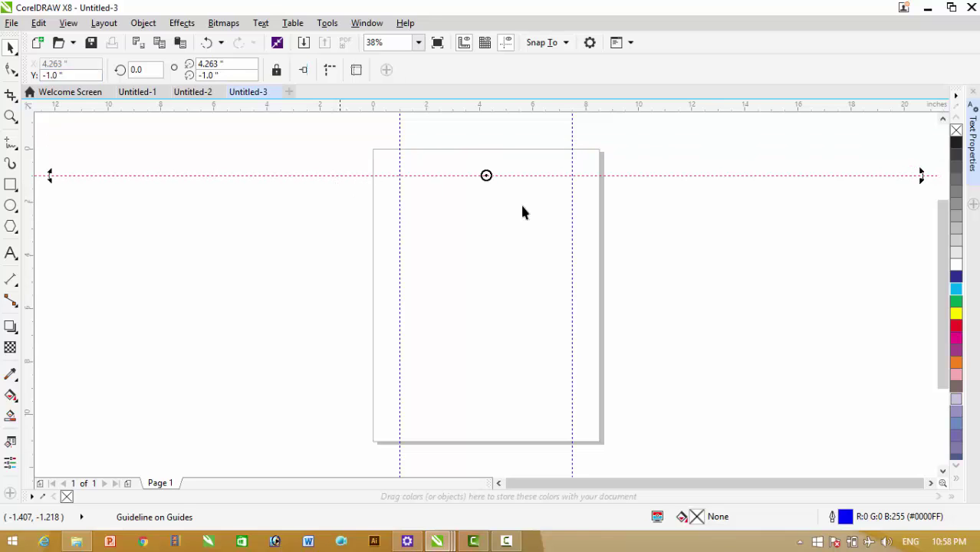
left_click(661, 217)
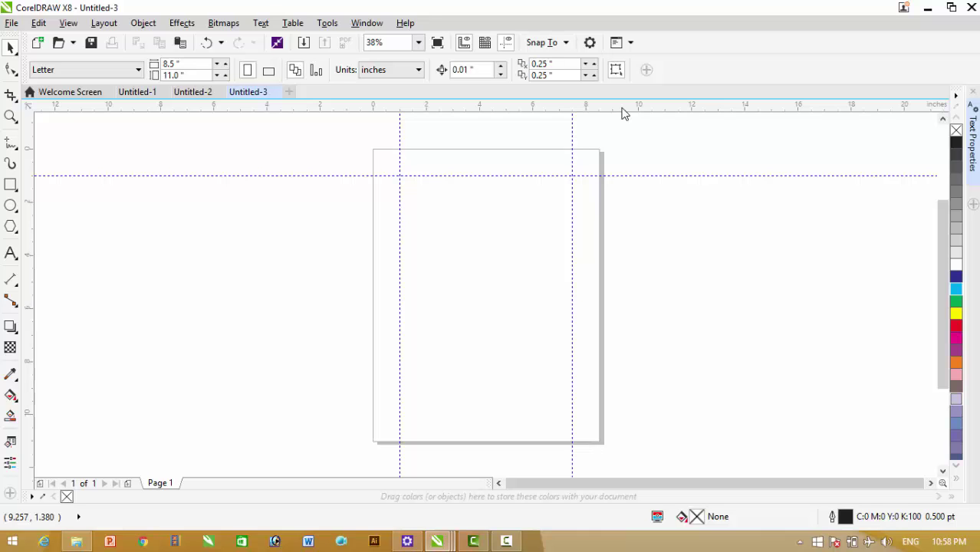
left_click_drag(624, 113, 625, 133)
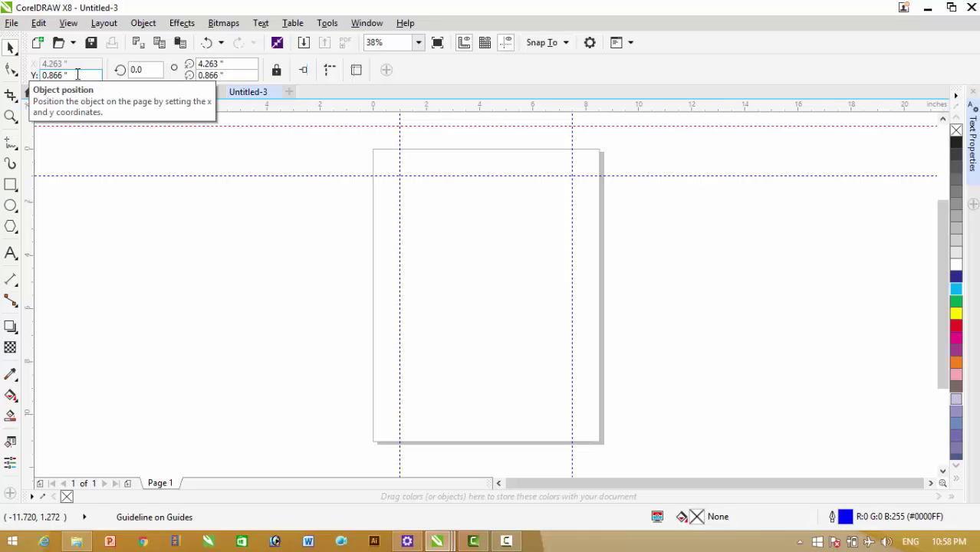
double_click(77, 74)
type("-1")
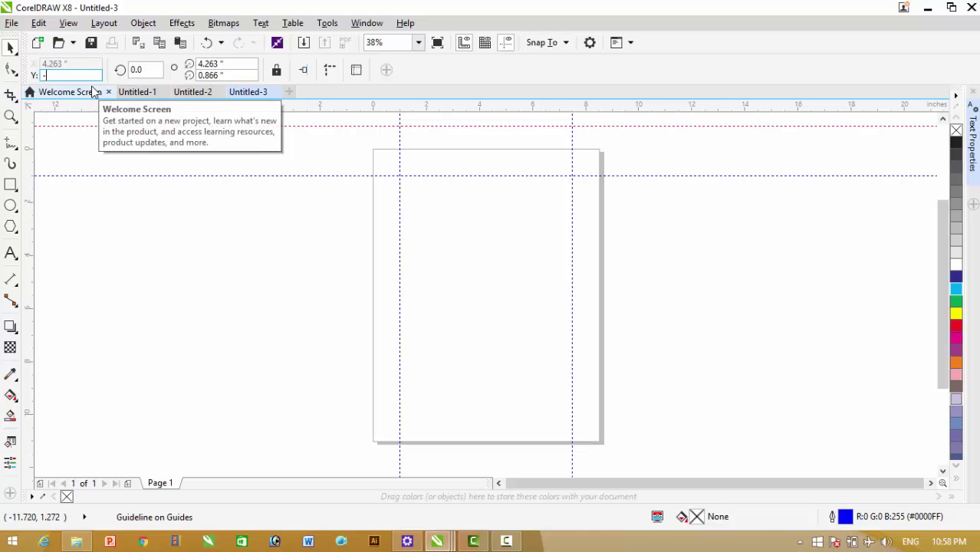
type("0")
key("Return")
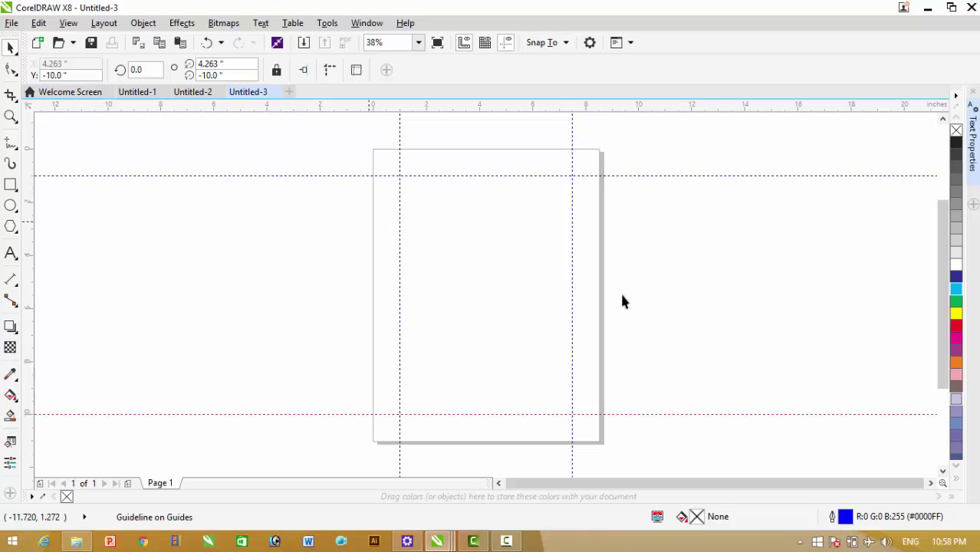
left_click(689, 312)
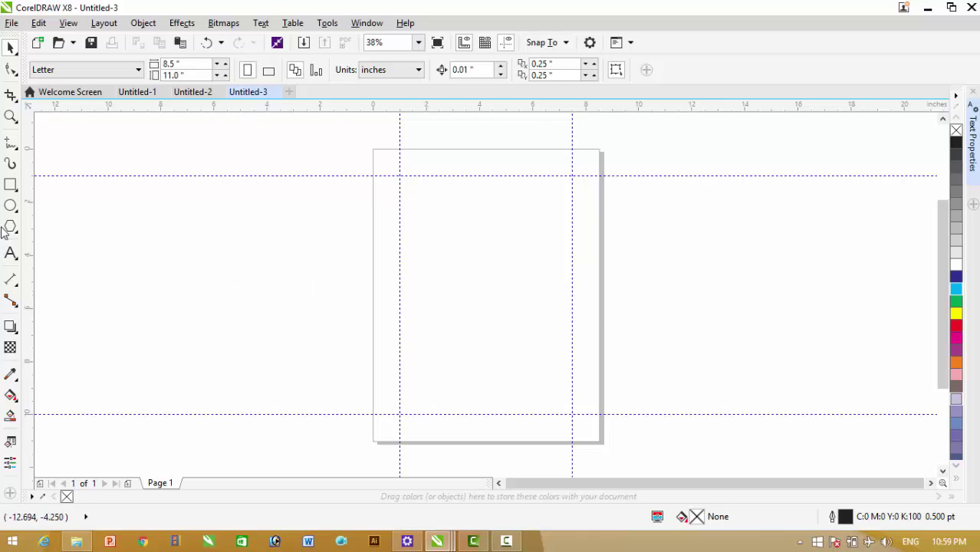
Draw a paragraph text frame, set its height to 9 in, and snap it inside the four guides
left_click(11, 254)
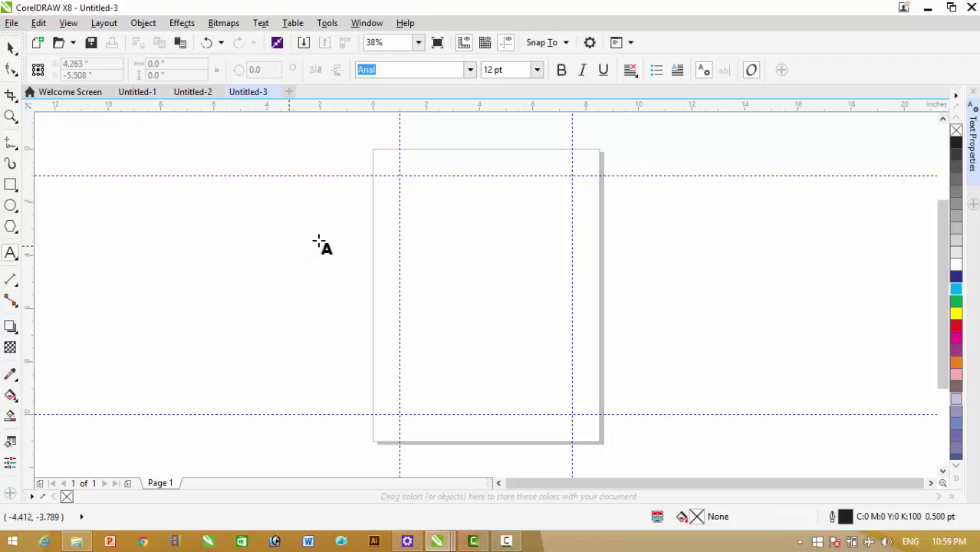
left_click_drag(399, 189, 572, 332)
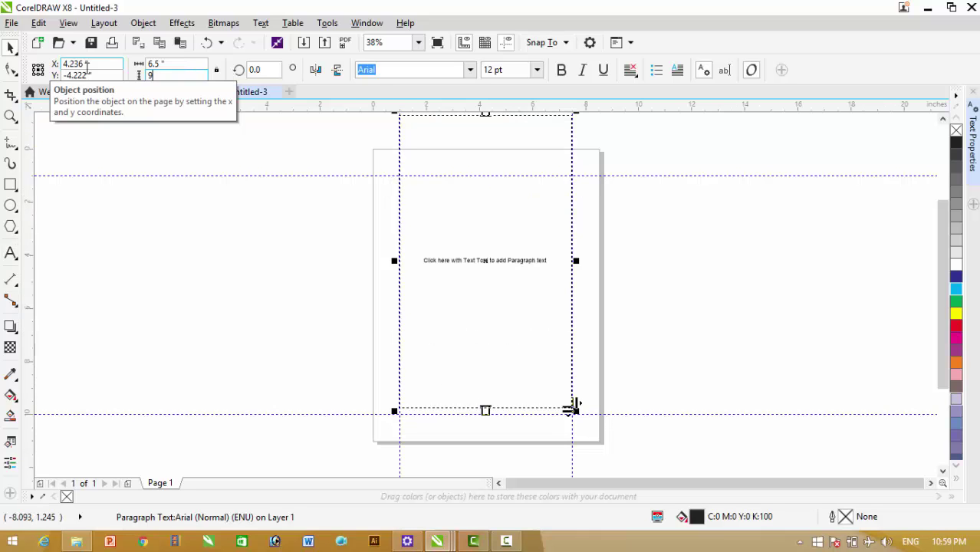
key("Return")
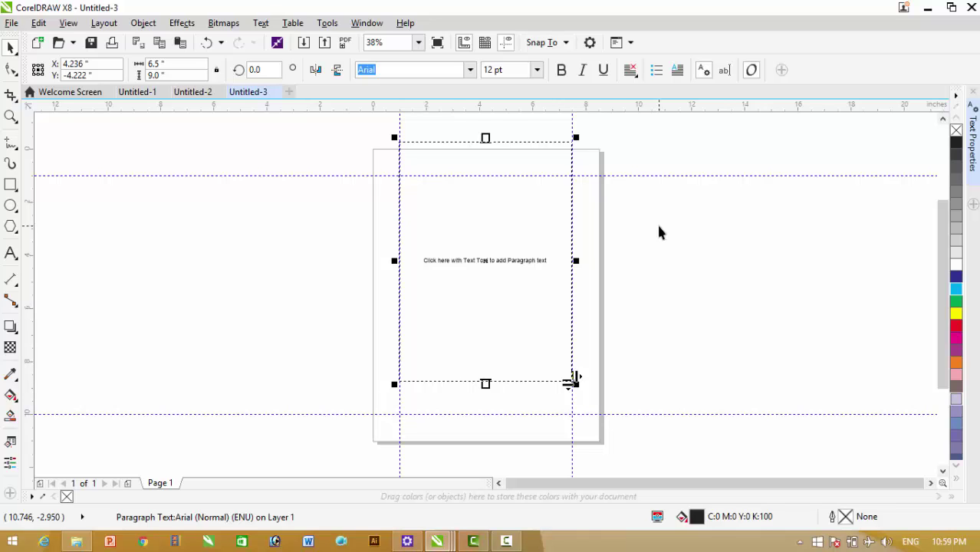
left_click_drag(571, 381, 572, 415)
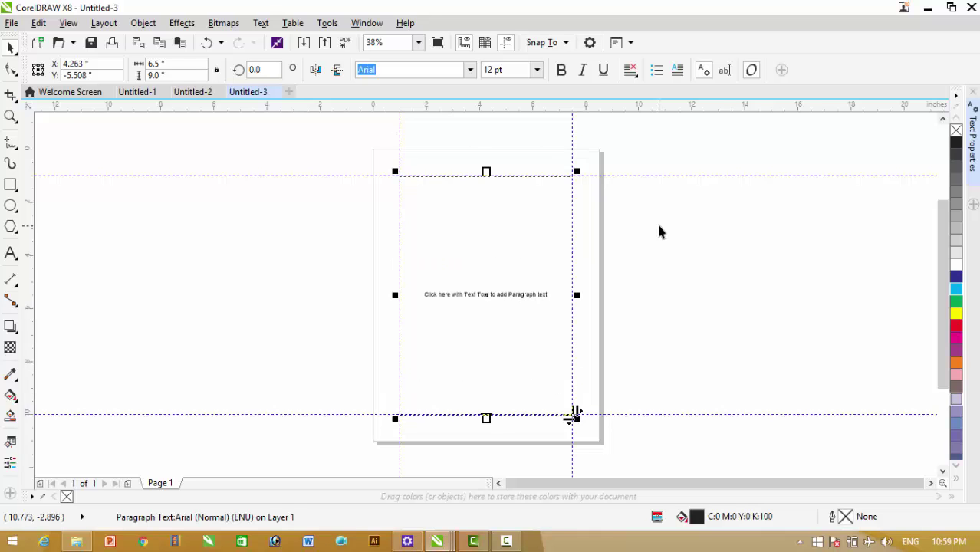
left_click(658, 226)
double_click(500, 230)
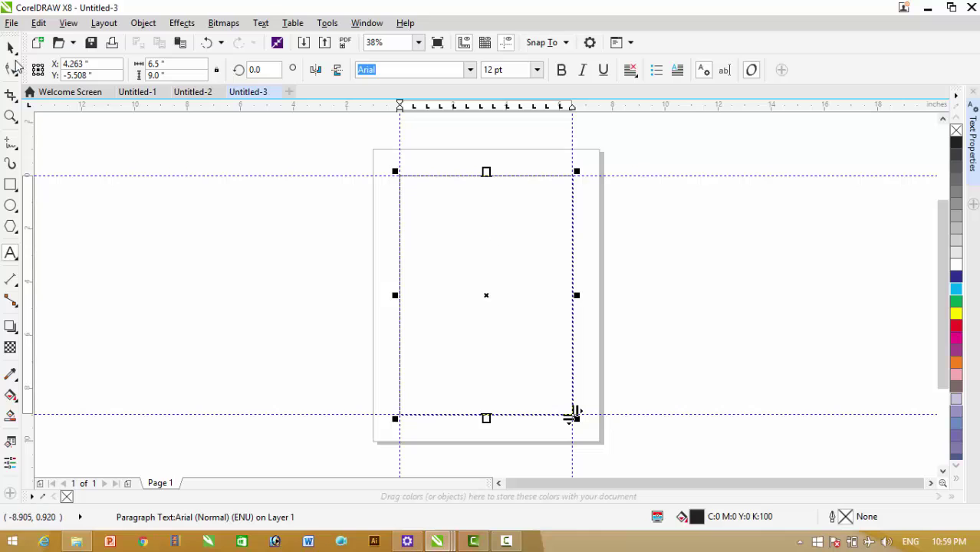
key("Escape")
left_click(649, 246)
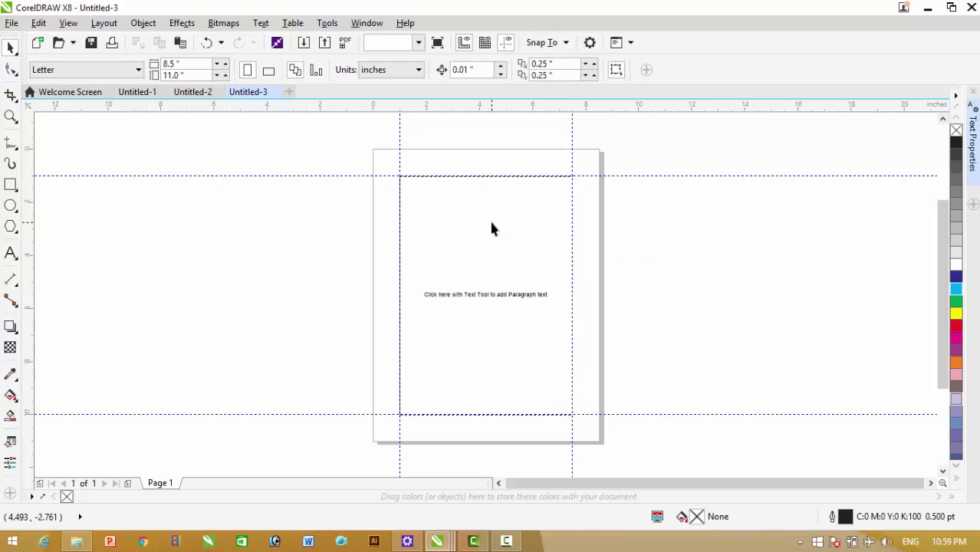
left_click(461, 222)
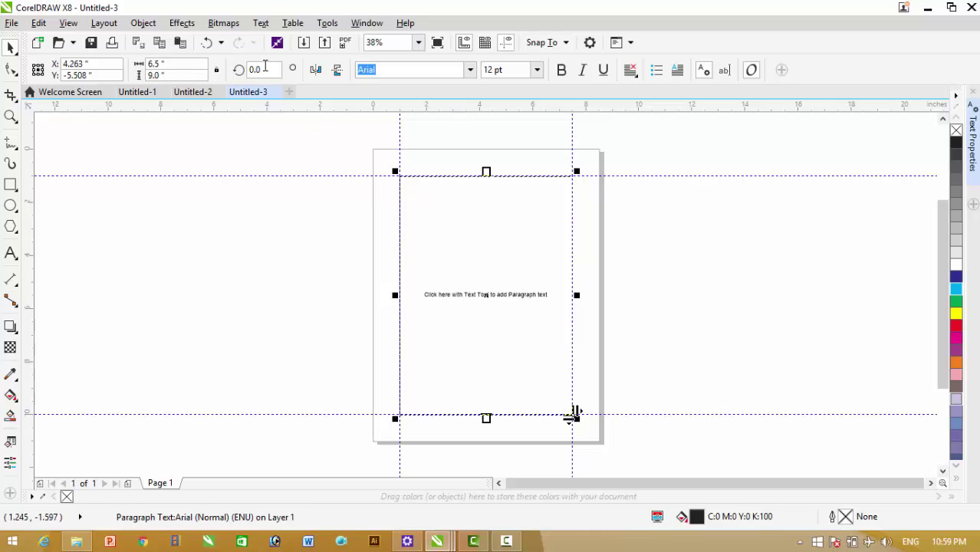
In Text > Columns, set the number of columns to 2
left_click(262, 23)
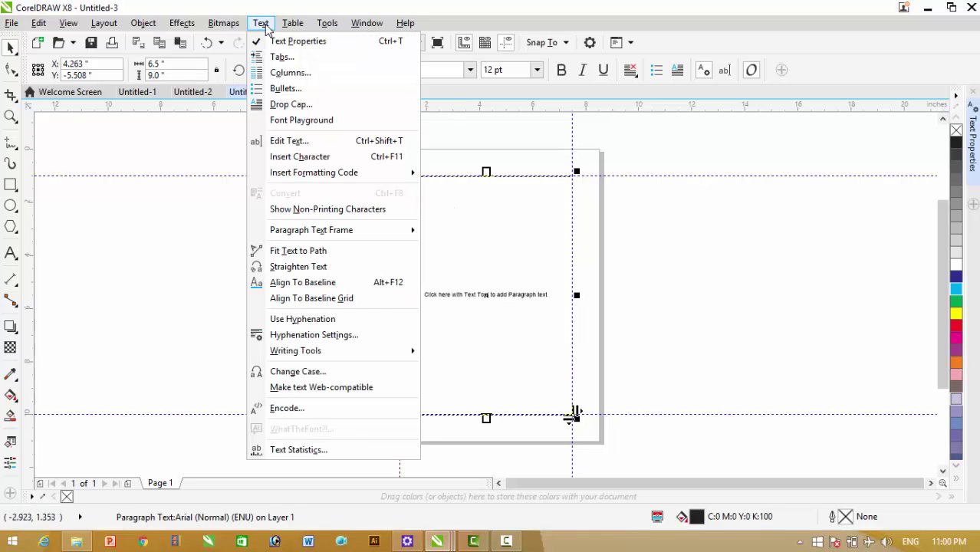
left_click(290, 72)
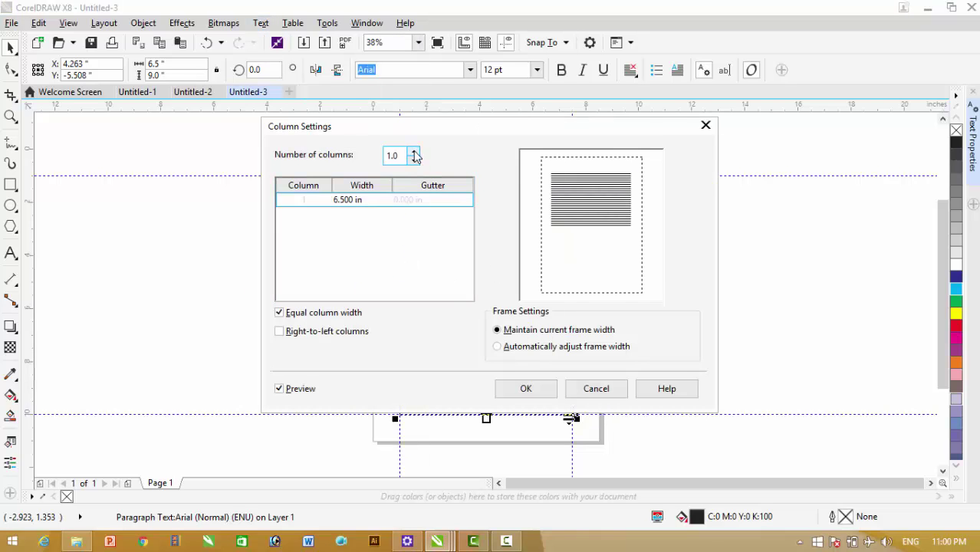
left_click(414, 152)
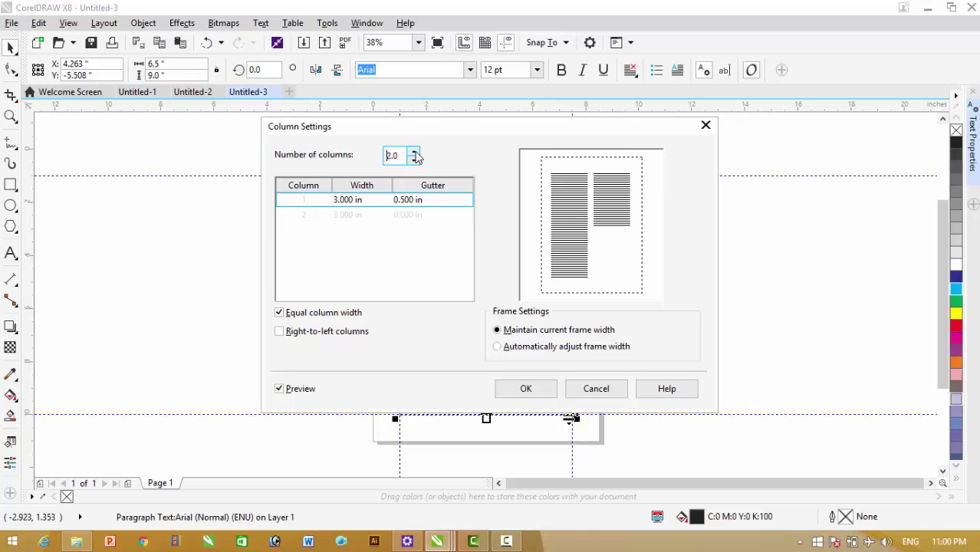
left_click(413, 153)
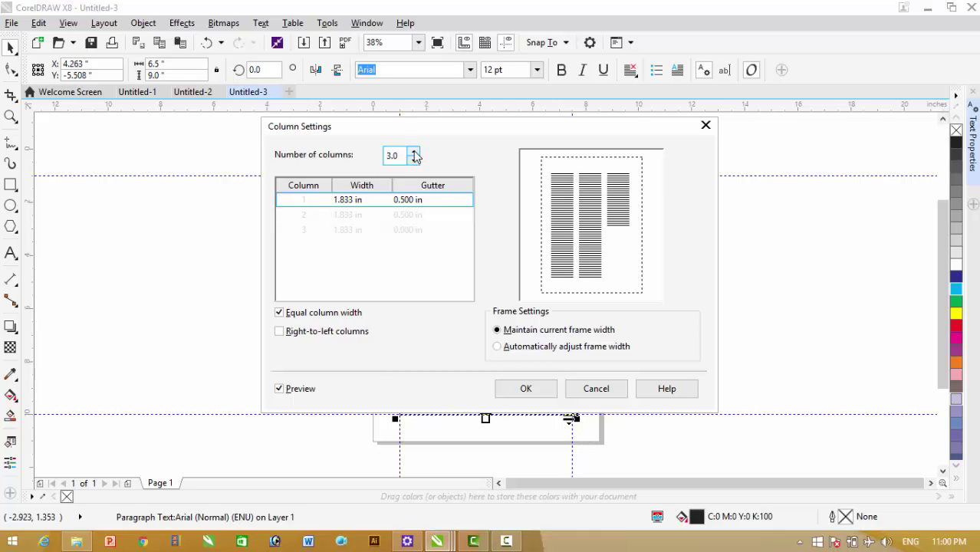
left_click(414, 153)
left_click(414, 152)
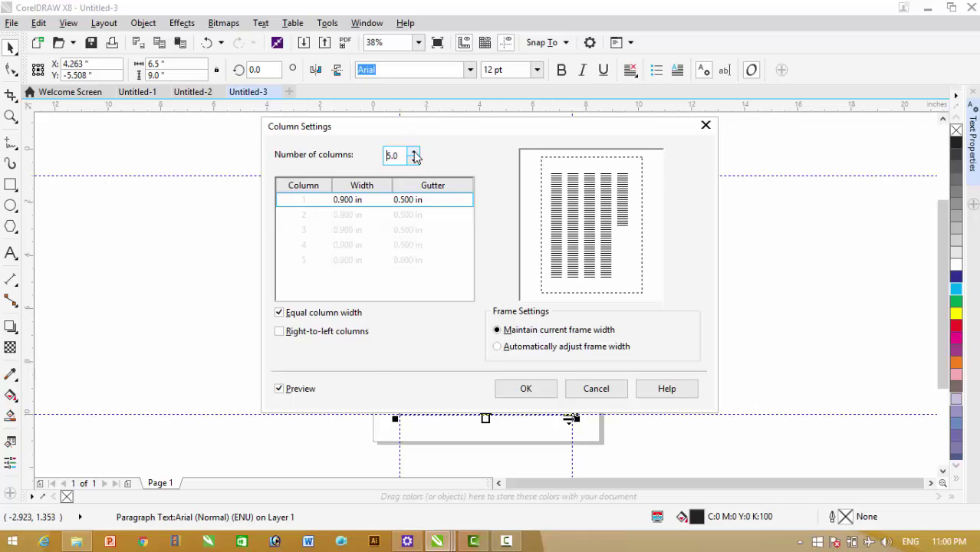
left_click(414, 160)
left_click(414, 161)
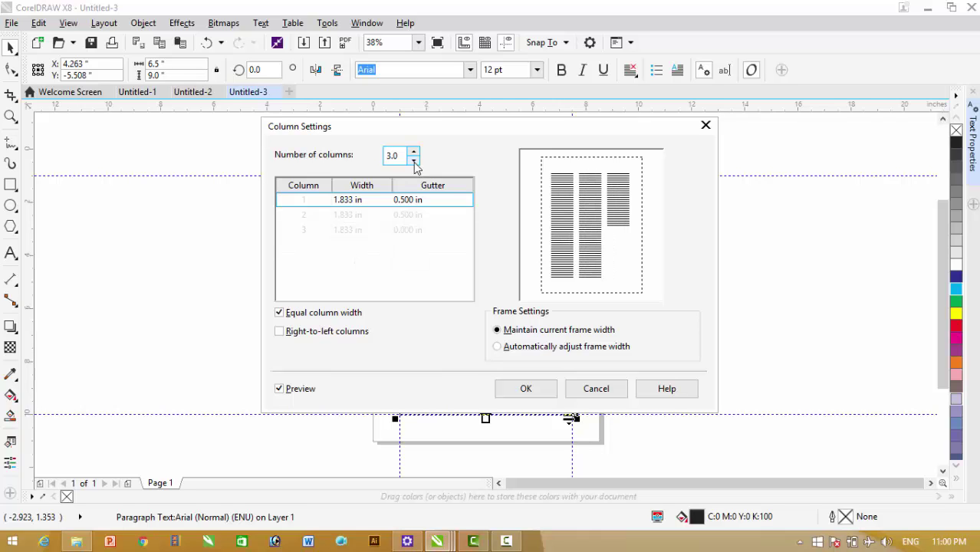
left_click(414, 161)
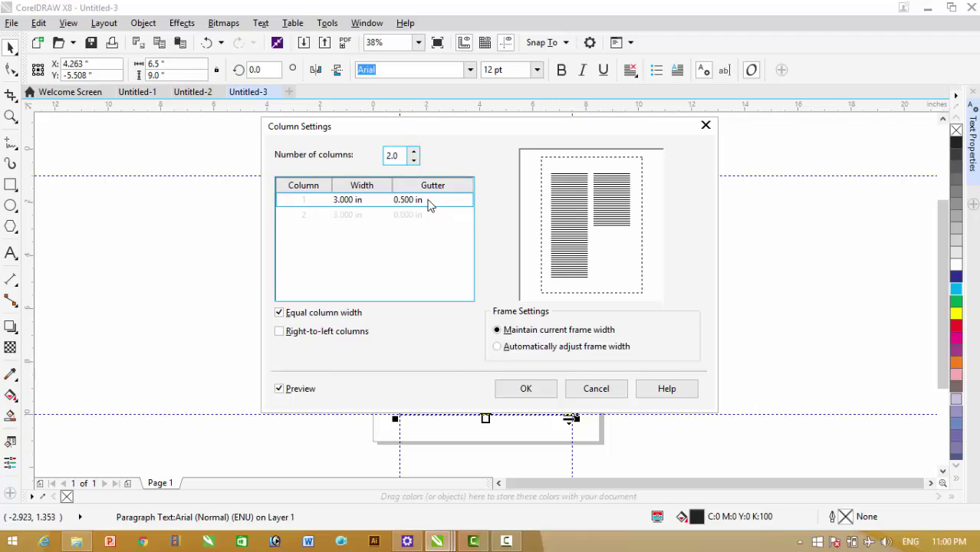
Keep the 0.5-inch gutter, apply the column settings, and deselect the frame
left_click(431, 206)
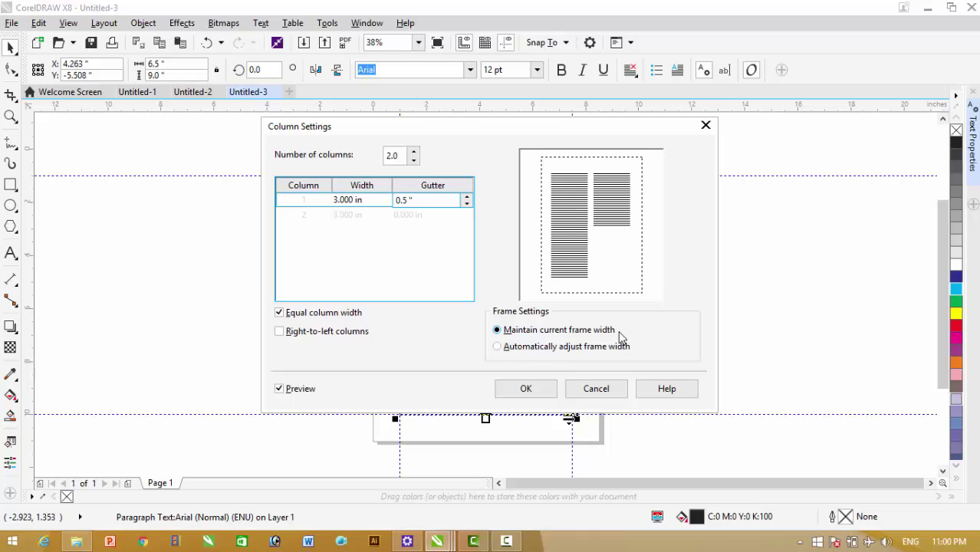
left_click(526, 390)
left_click(444, 239)
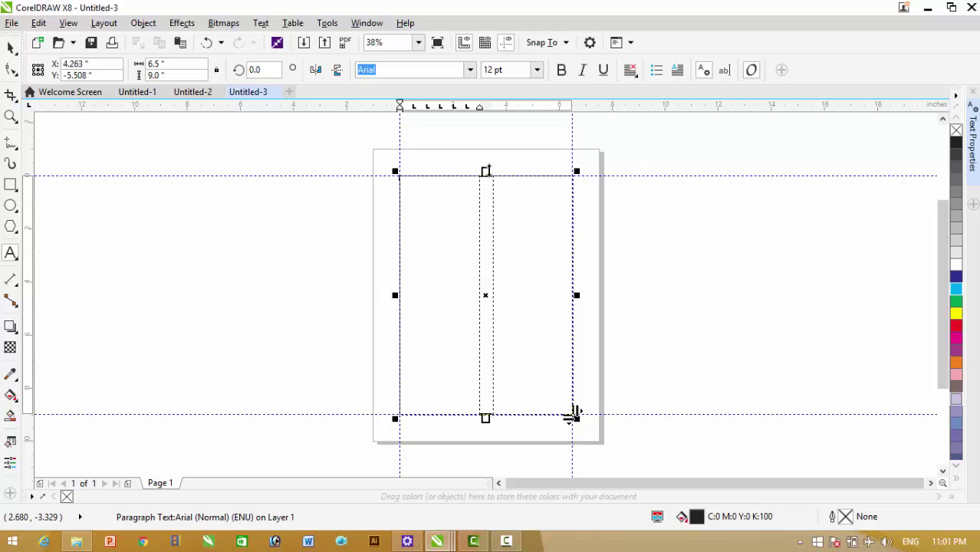
left_click(11, 48)
left_click(658, 243)
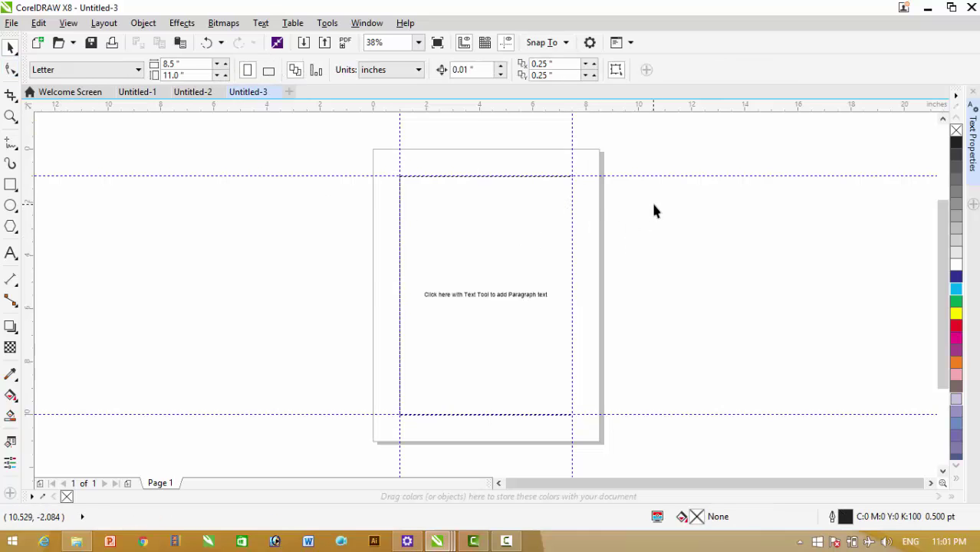
Import '1- Main theme image' and '2- yours' together from the Friendship folder
left_click(13, 25)
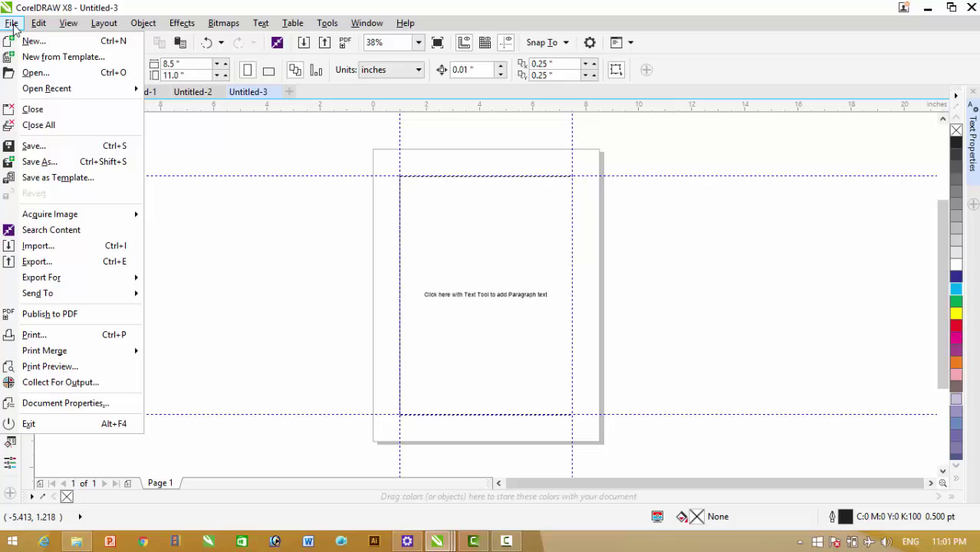
left_click(67, 247)
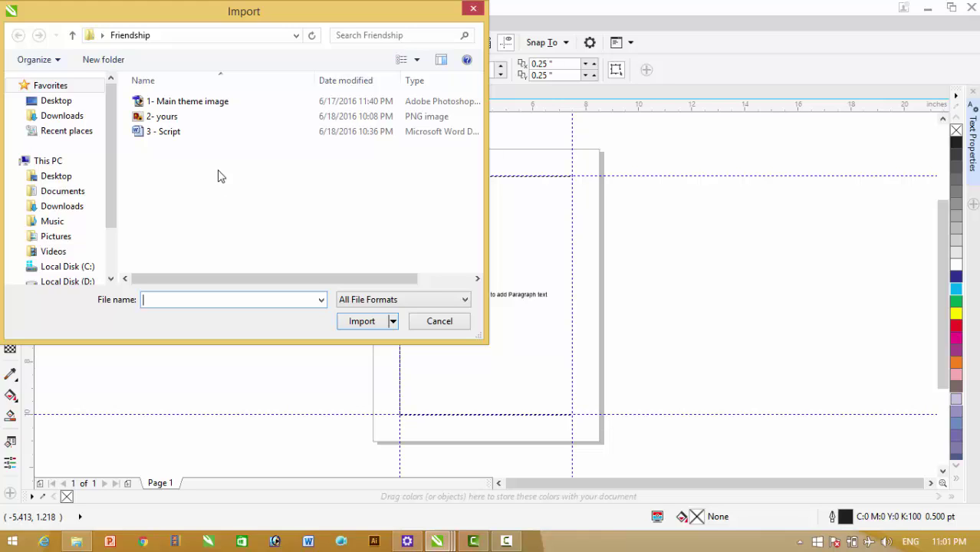
left_click(186, 105)
left_click(167, 121, "ctrl")
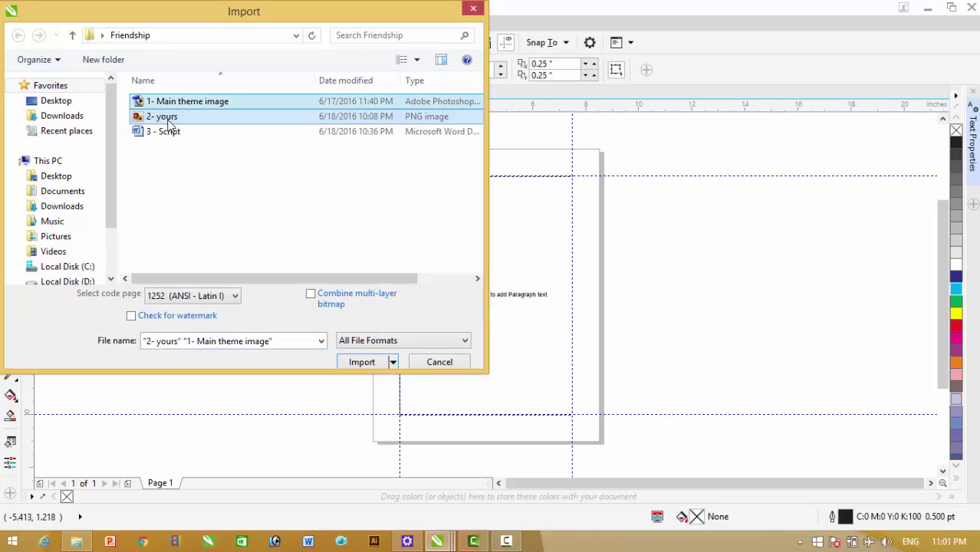
left_click(363, 352)
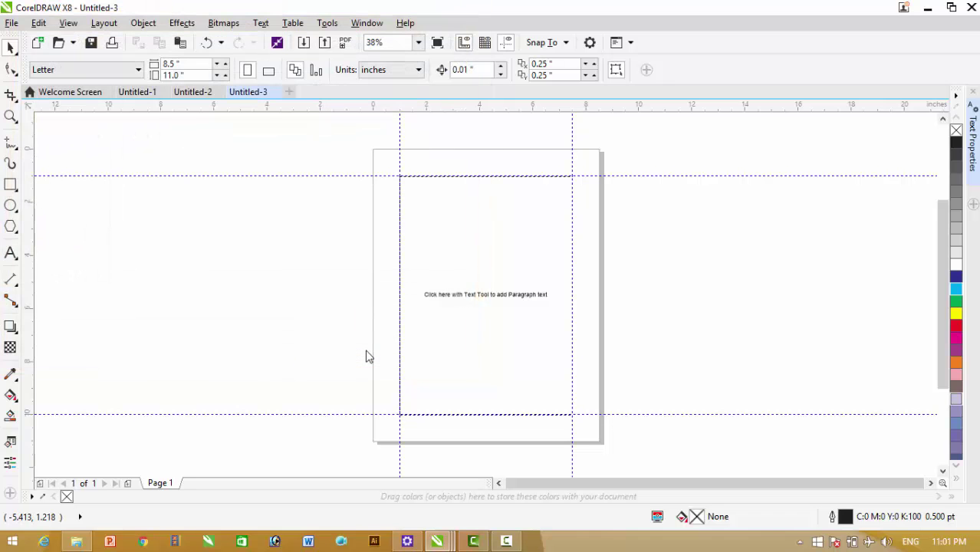
Drop both images on the canvas, then drag the sunset photo to the page's top edge
left_click(133, 218)
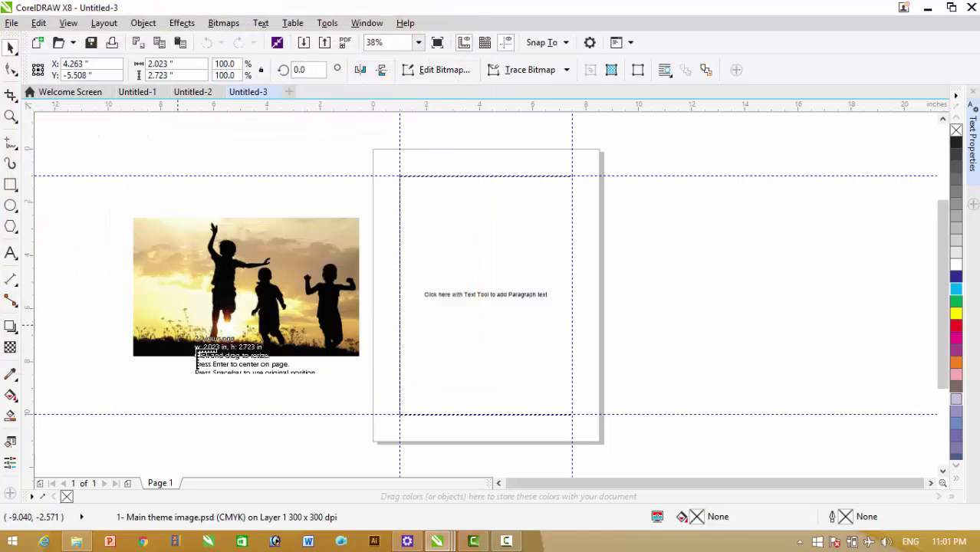
left_click(693, 249)
left_click(814, 308)
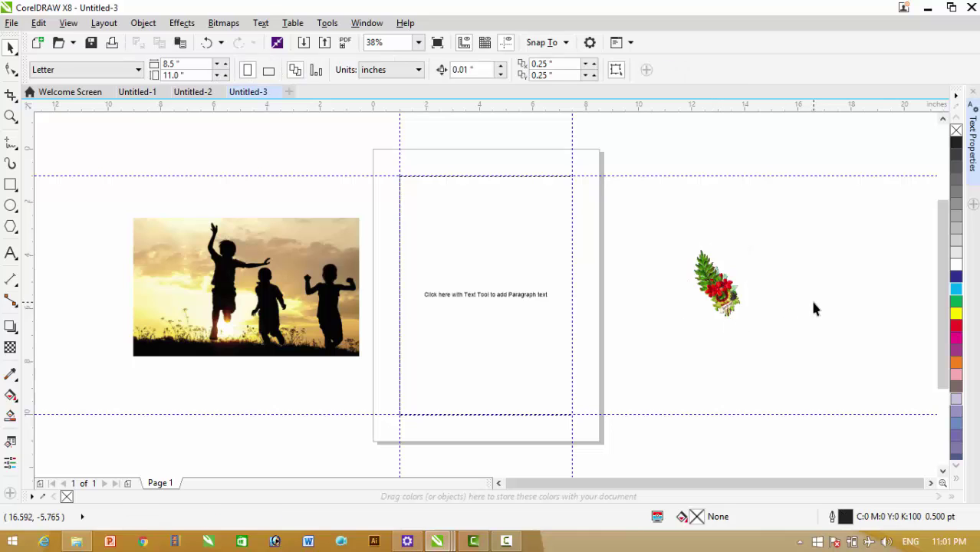
left_click(255, 278)
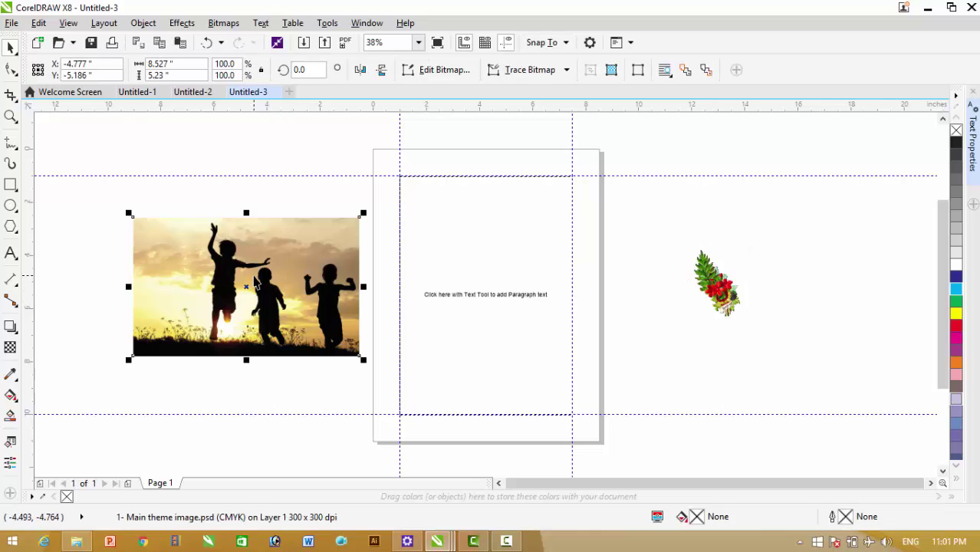
left_click(236, 202)
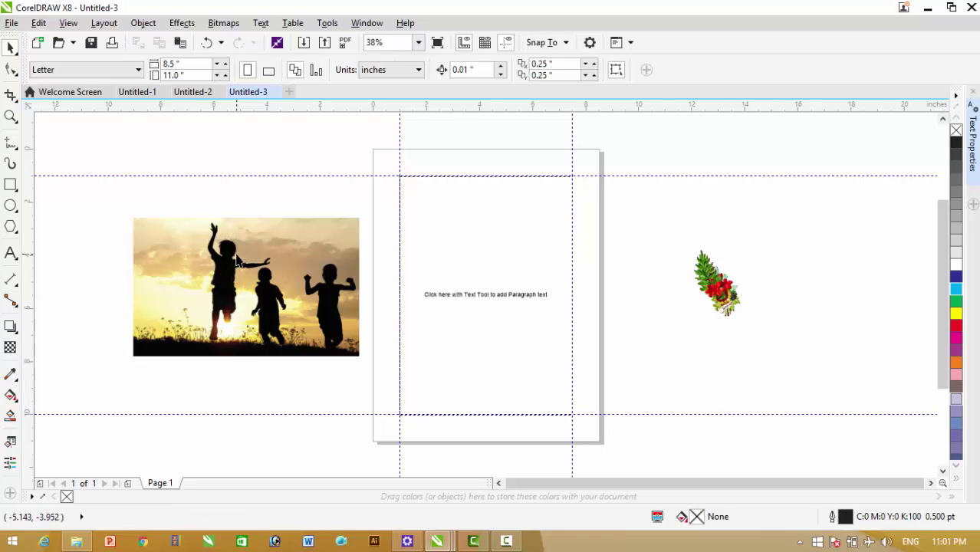
left_click_drag(253, 253, 477, 195)
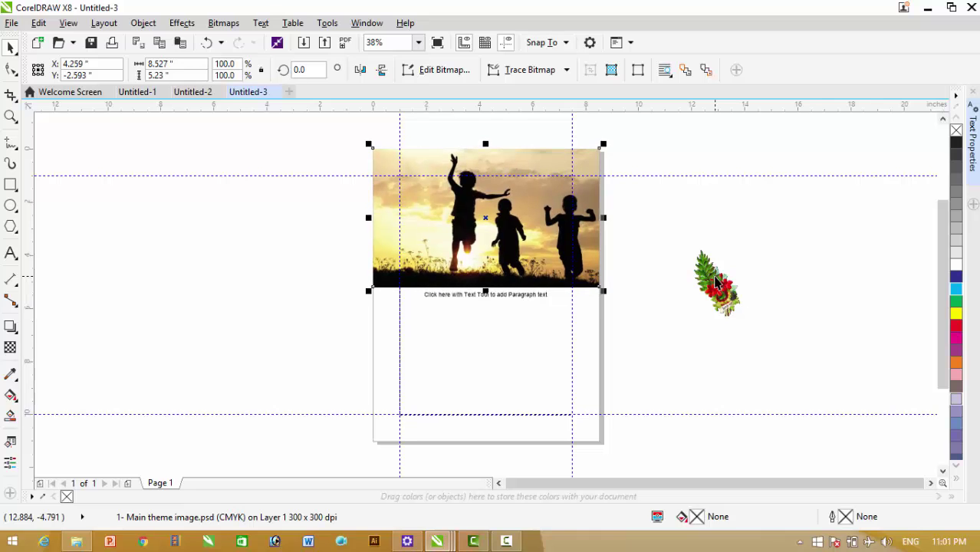
left_click(653, 199)
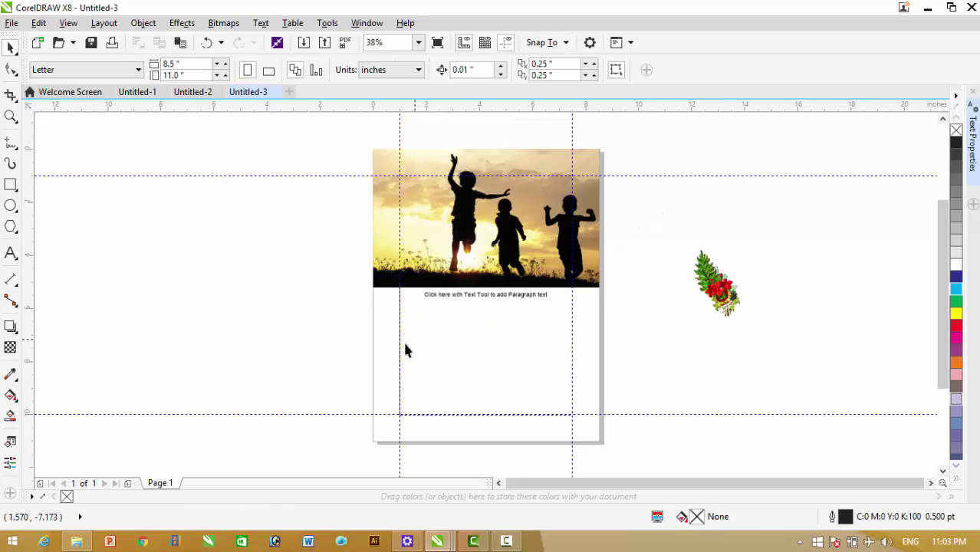
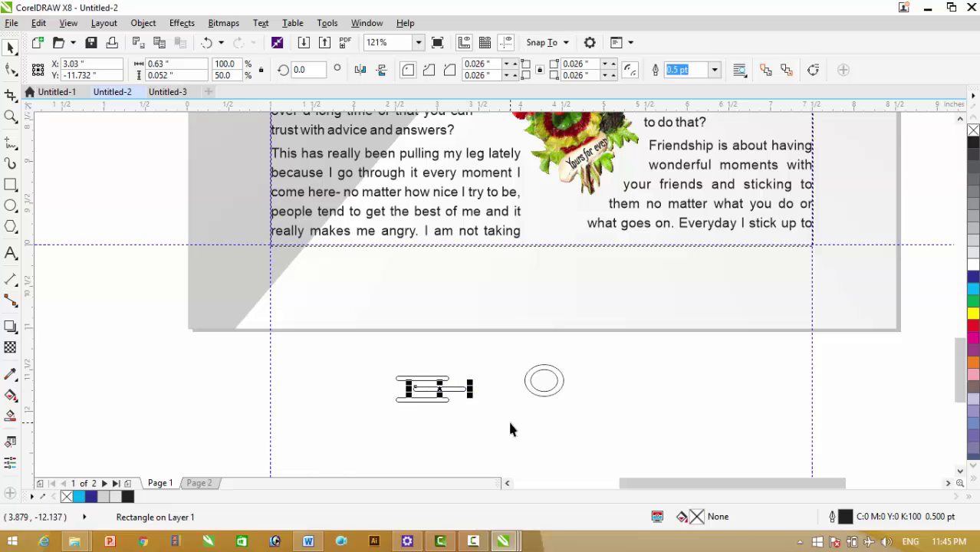
Undo the bar's last move, widen the middle bar, then group the three bars and shorten them
left_click(206, 42)
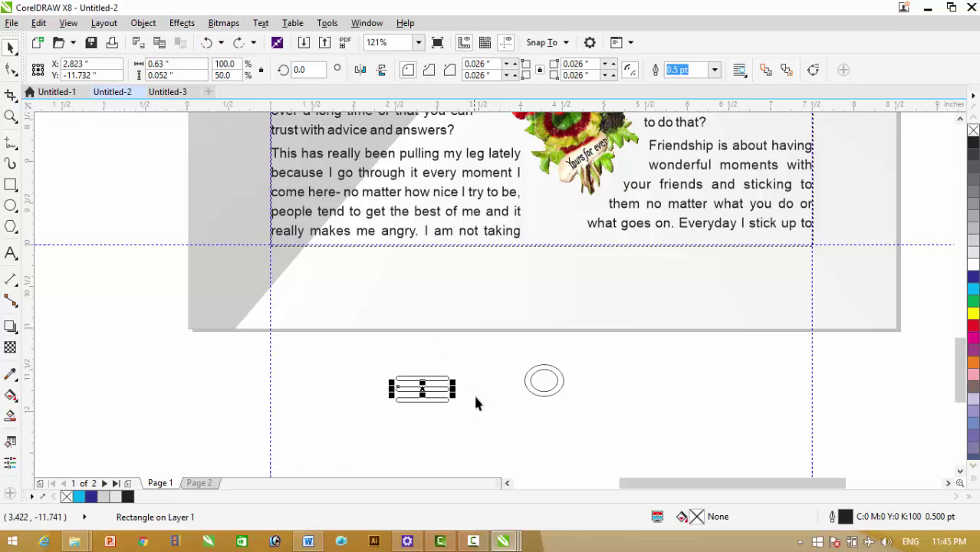
left_click_drag(454, 391, 474, 391)
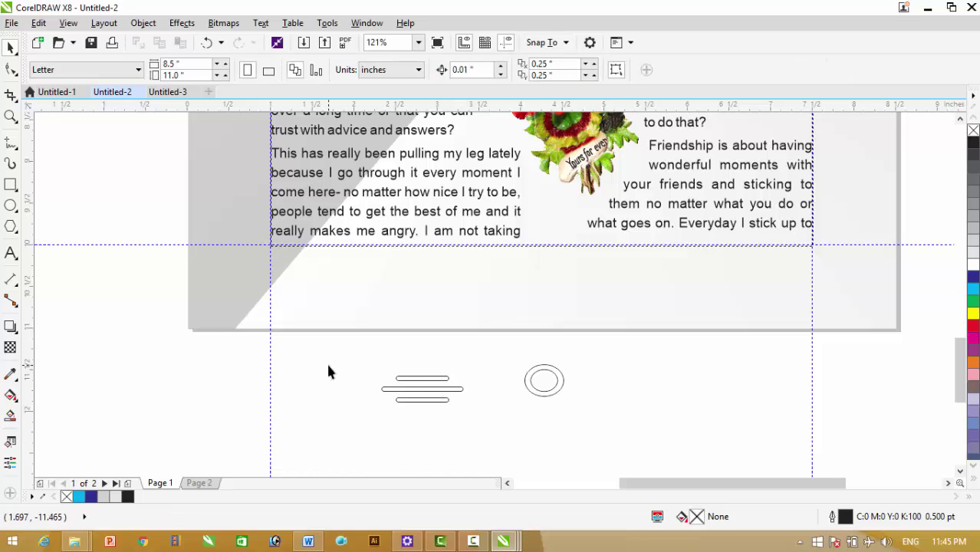
left_click_drag(328, 372, 491, 454)
key("ctrl+g")
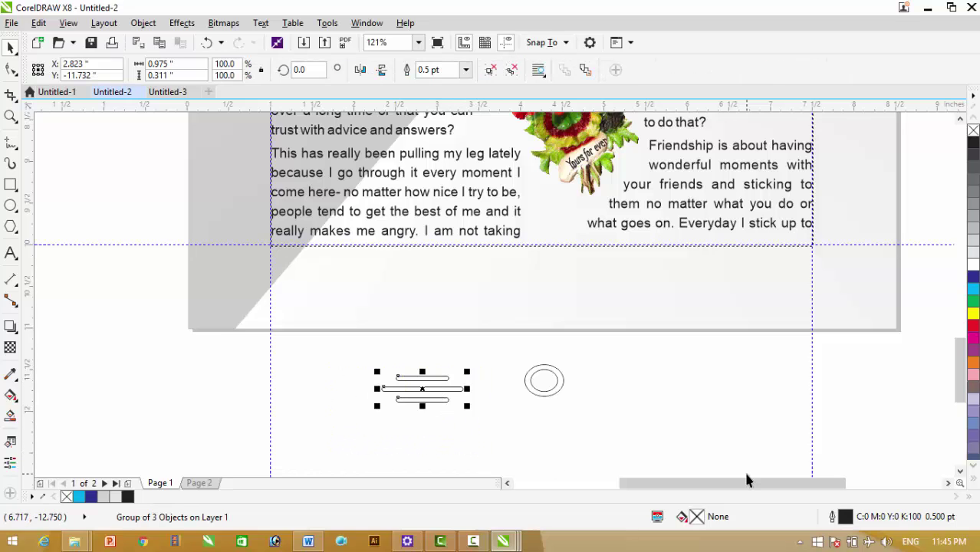
left_click_drag(422, 407, 422, 395)
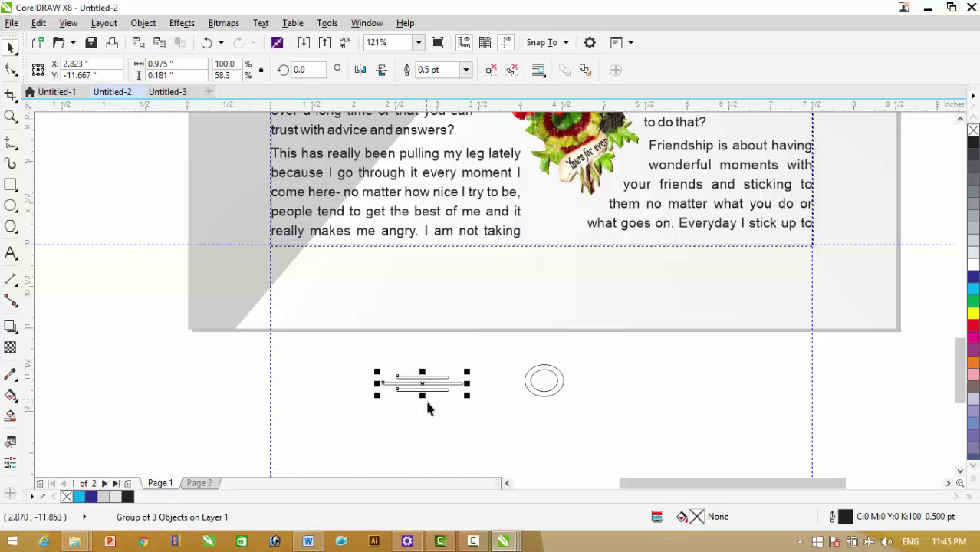
Fill both ellipses red and the inner one white to form a red ring, then select it with the bars
left_click(535, 375)
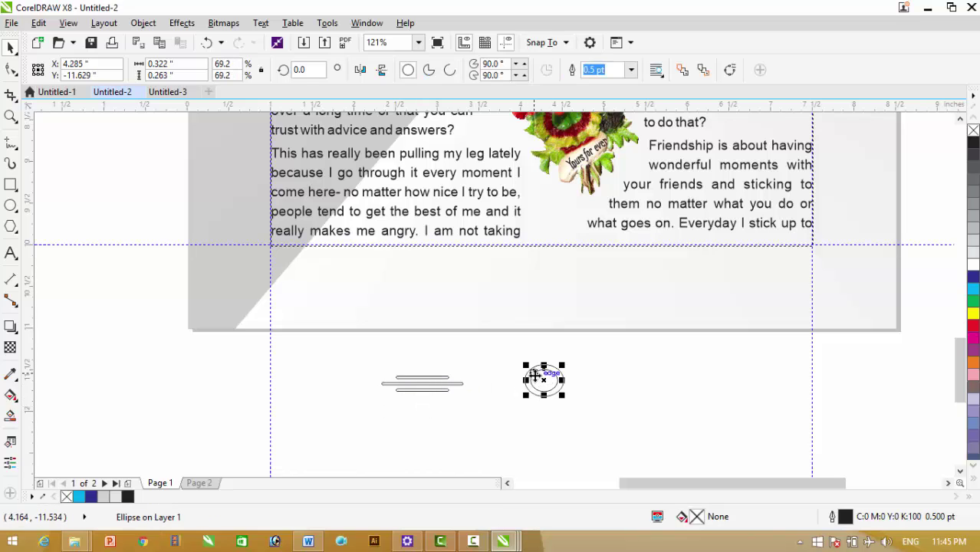
left_click(413, 387)
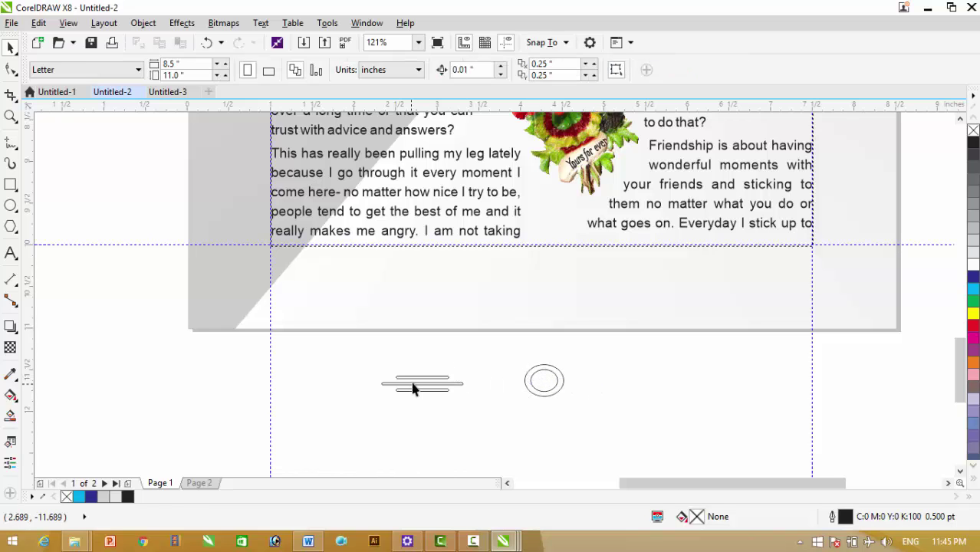
left_click(421, 384)
left_click(543, 371)
left_click_drag(482, 353, 623, 418)
left_click(971, 271)
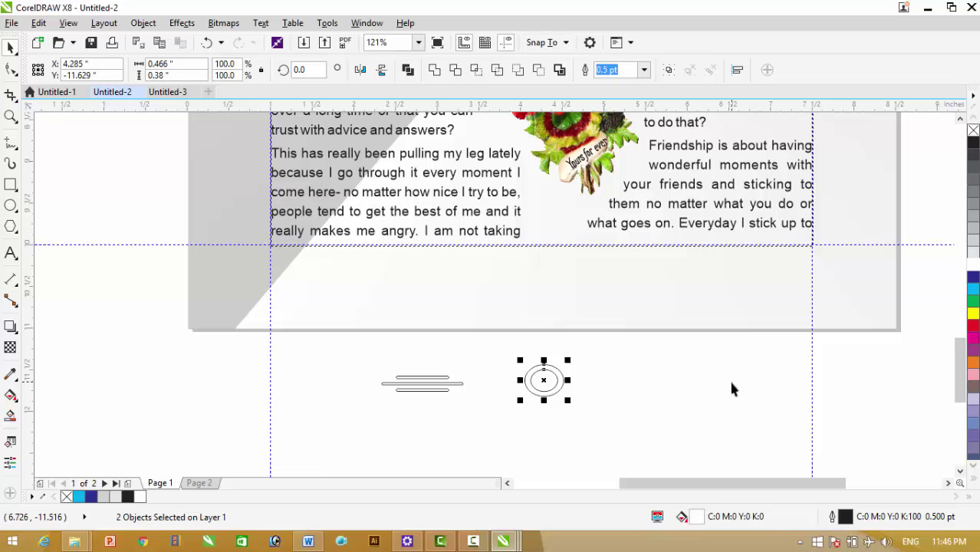
left_click(972, 328)
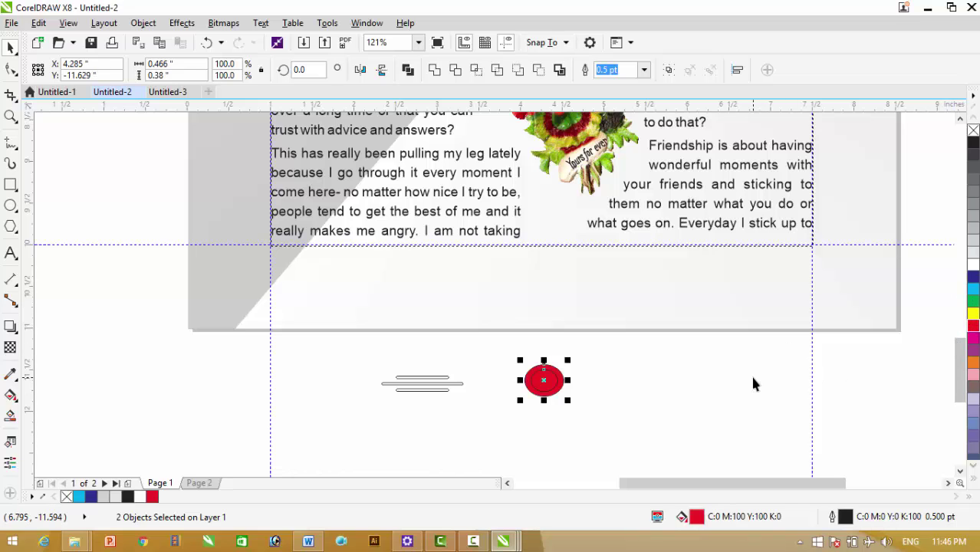
left_click(750, 376)
left_click(551, 382)
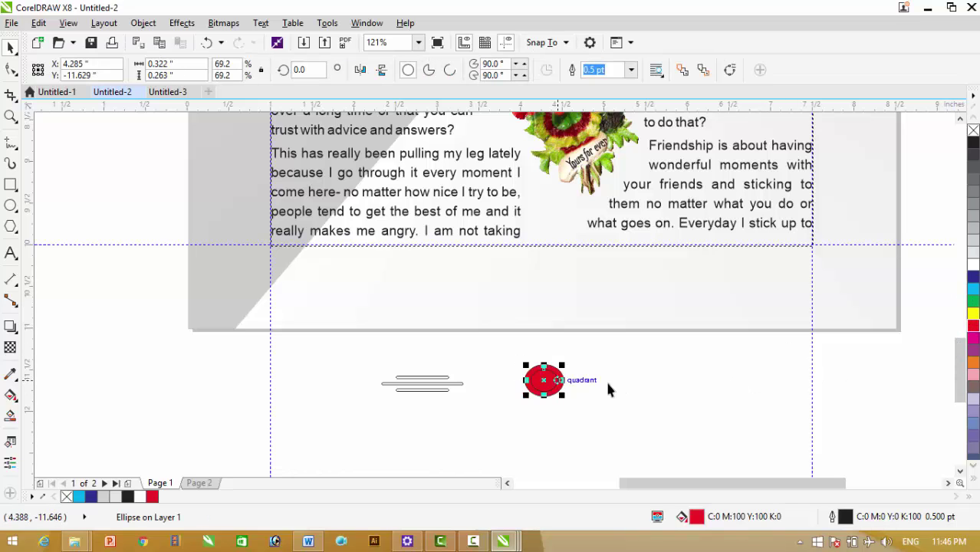
left_click(972, 270)
left_click(726, 387)
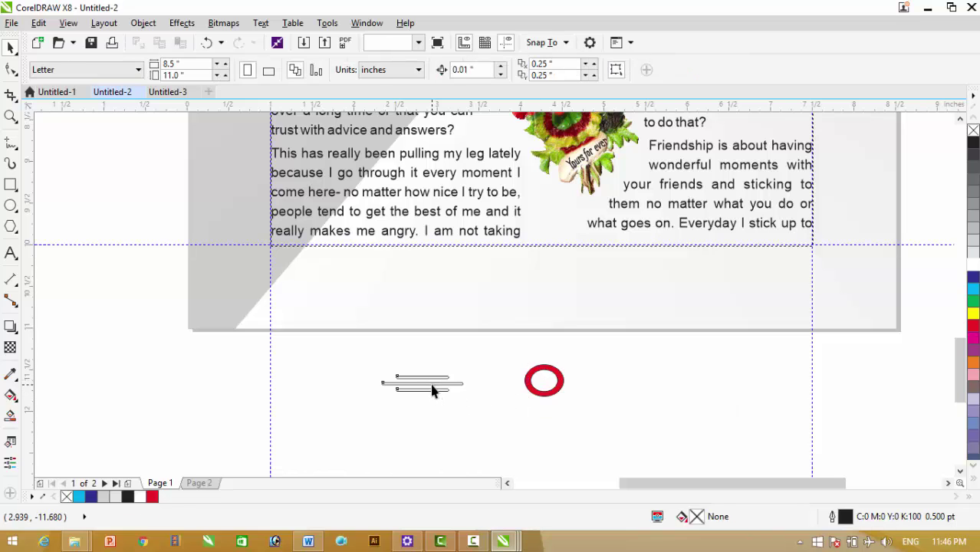
left_click(432, 390)
left_click(549, 372, "shift")
Centre the bar group on the ring and send the bars to the back of the page
key("c")
key("e")
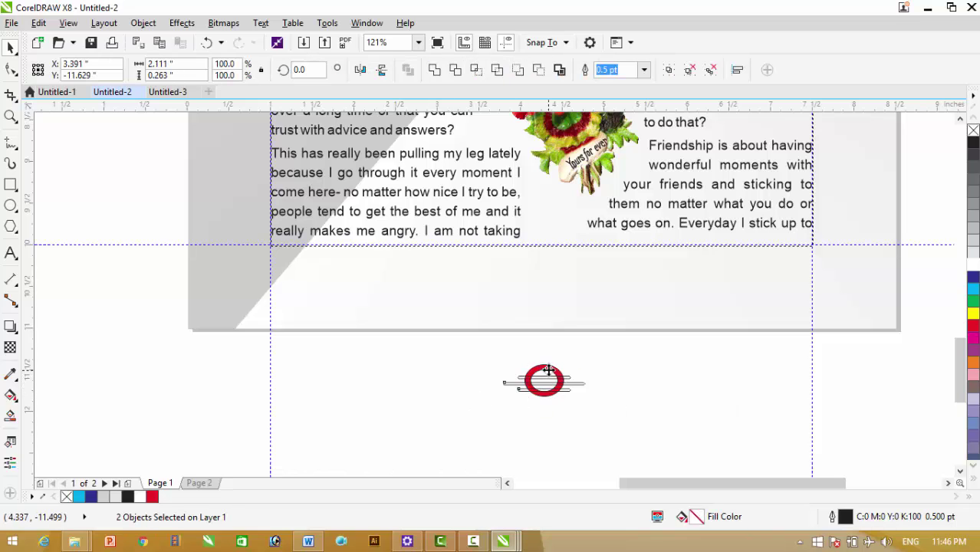
key("e")
left_click(635, 386)
left_click(578, 380)
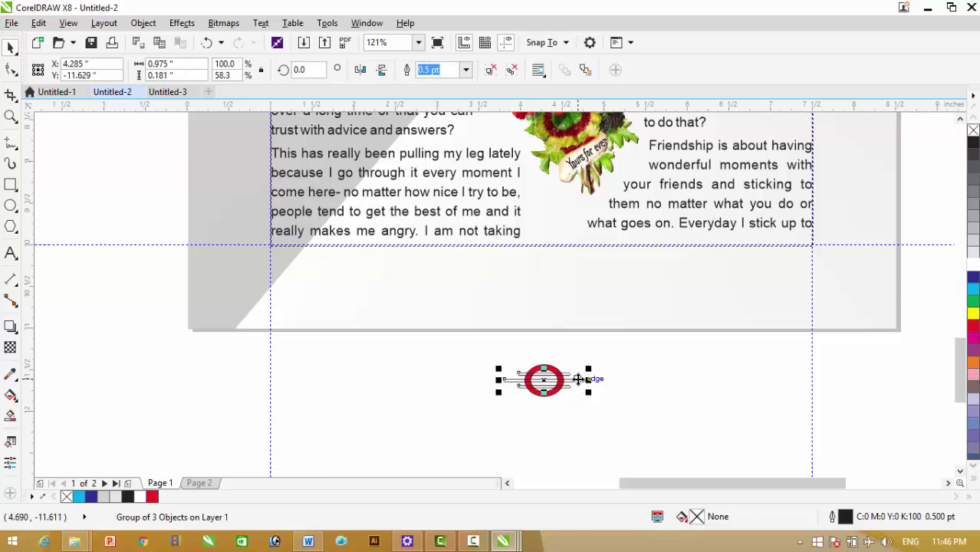
right_click(578, 379)
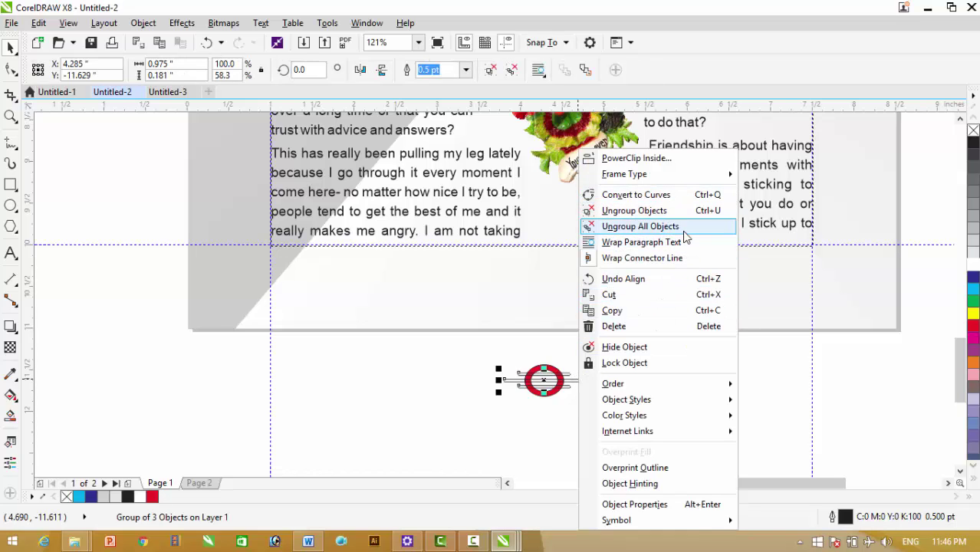
mouse_move(651, 383)
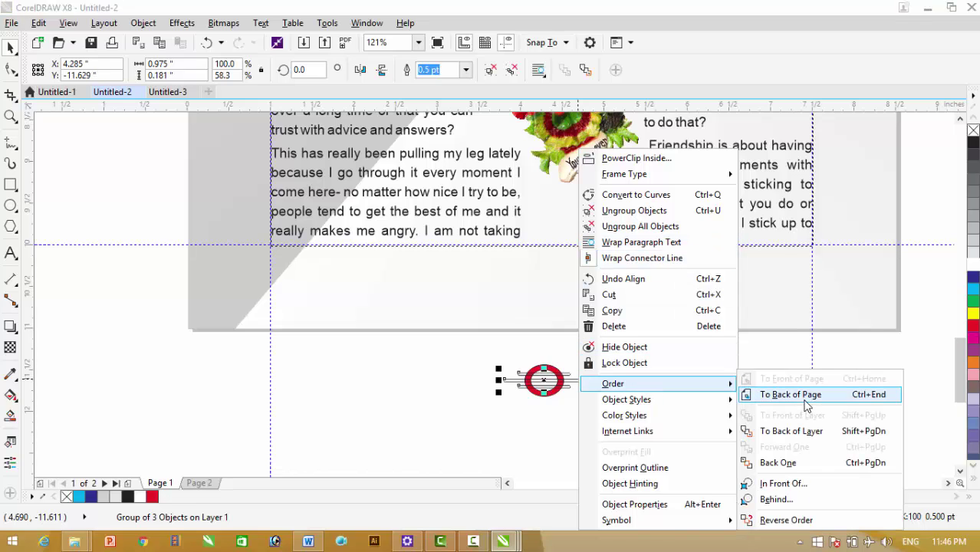
left_click(805, 399)
Fill the ring and bars red, and fill the inner ellipse white again
left_click(575, 405)
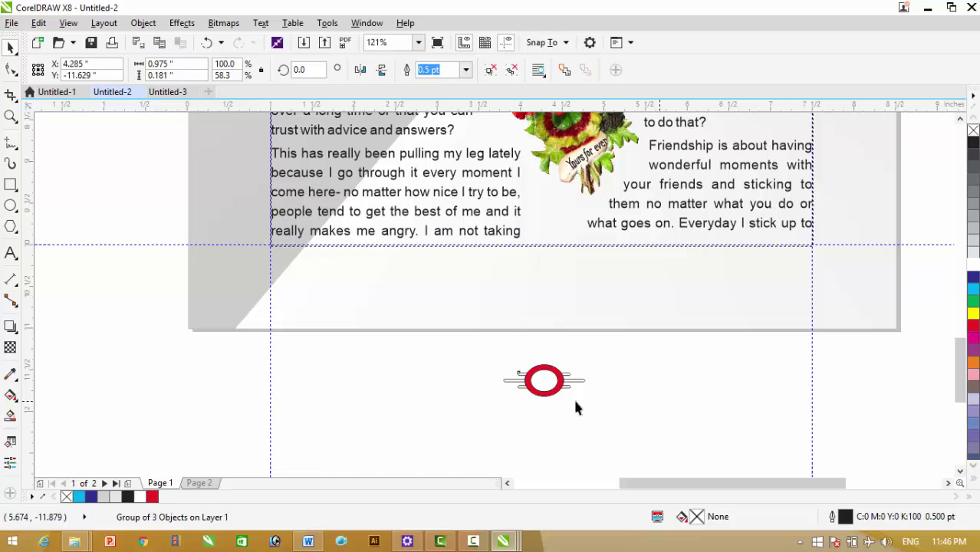
left_click_drag(436, 412, 729, 351)
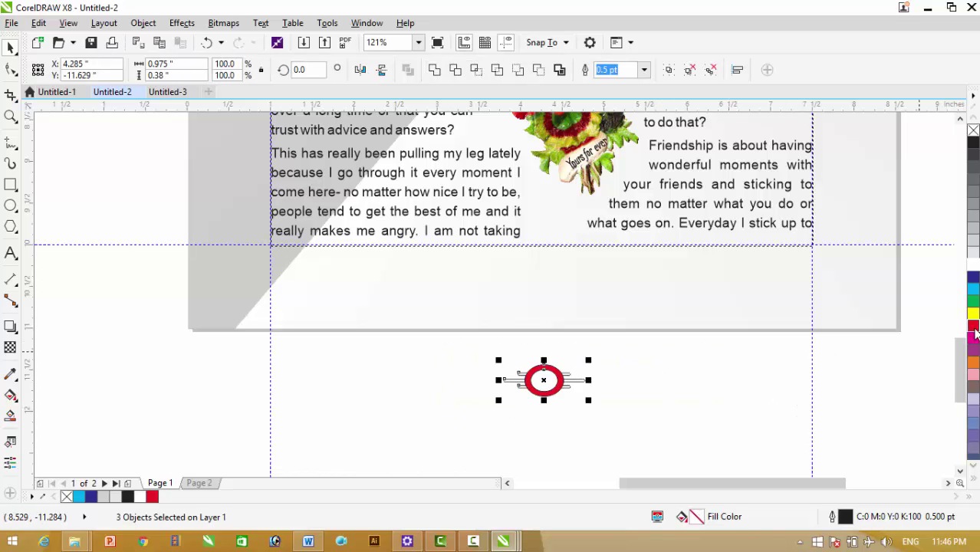
left_click(973, 327)
left_click(713, 364)
left_click(542, 382)
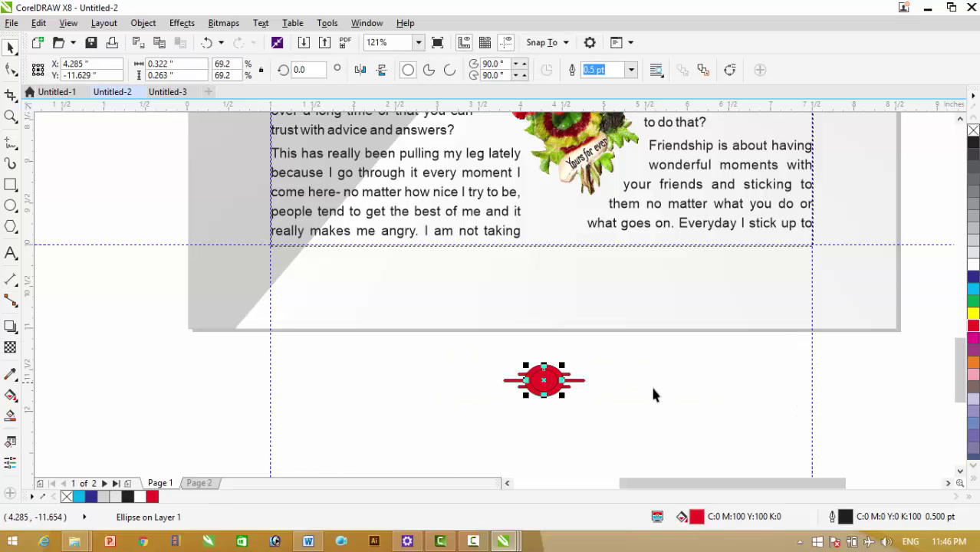
left_click(973, 264)
left_click(460, 369)
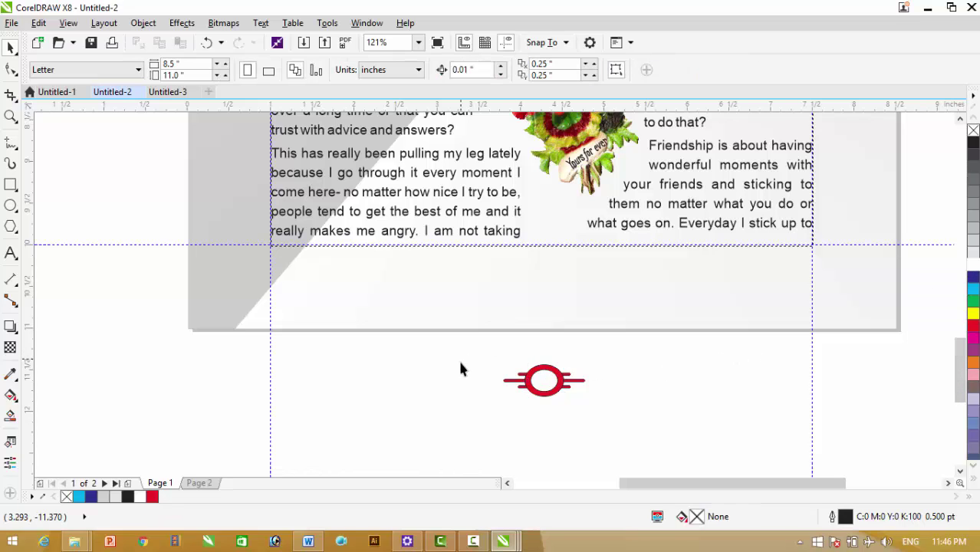
Group the ring and bars into one emblem and centre it on the shaded background below the text
left_click_drag(447, 413, 663, 366)
key("ctrl+g")
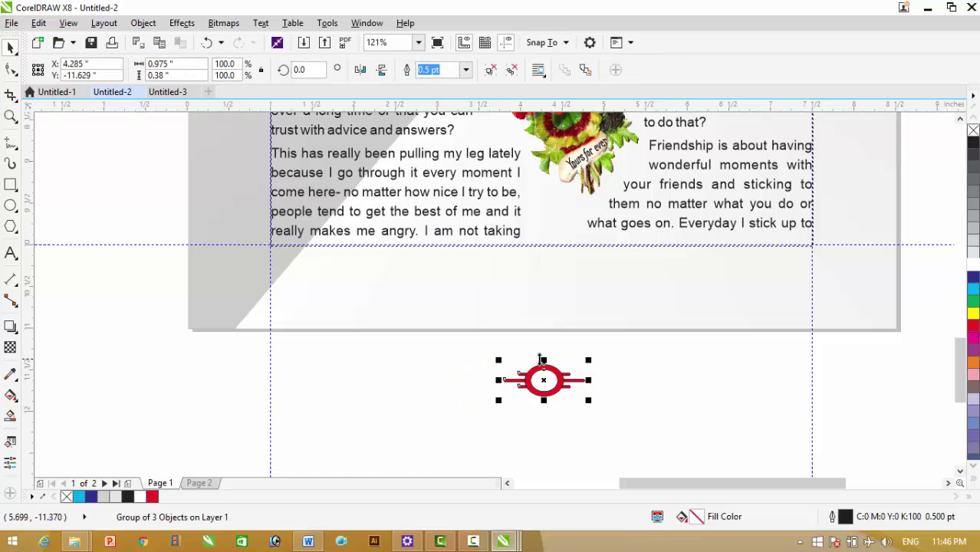
left_click_drag(539, 360, 535, 266)
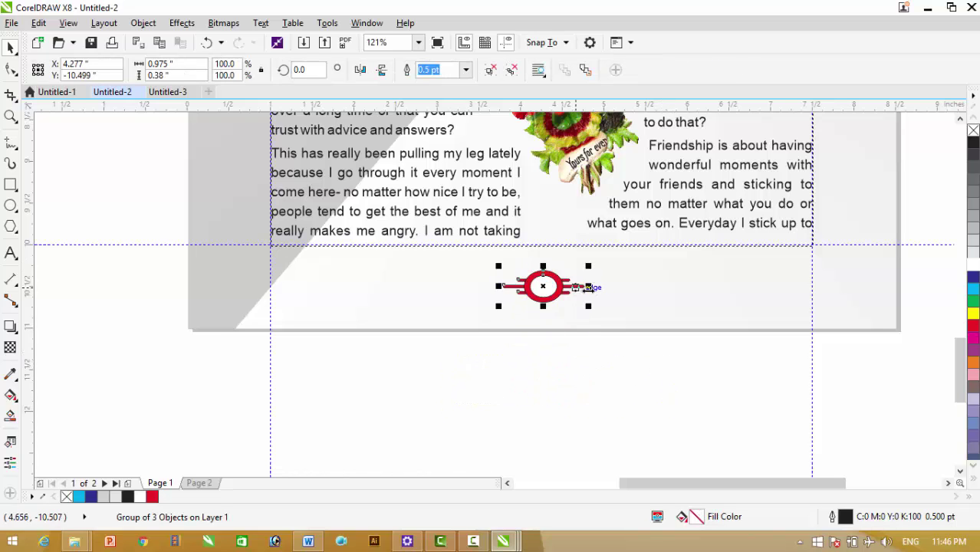
left_click(622, 290, "shift")
key("c")
left_click(627, 387)
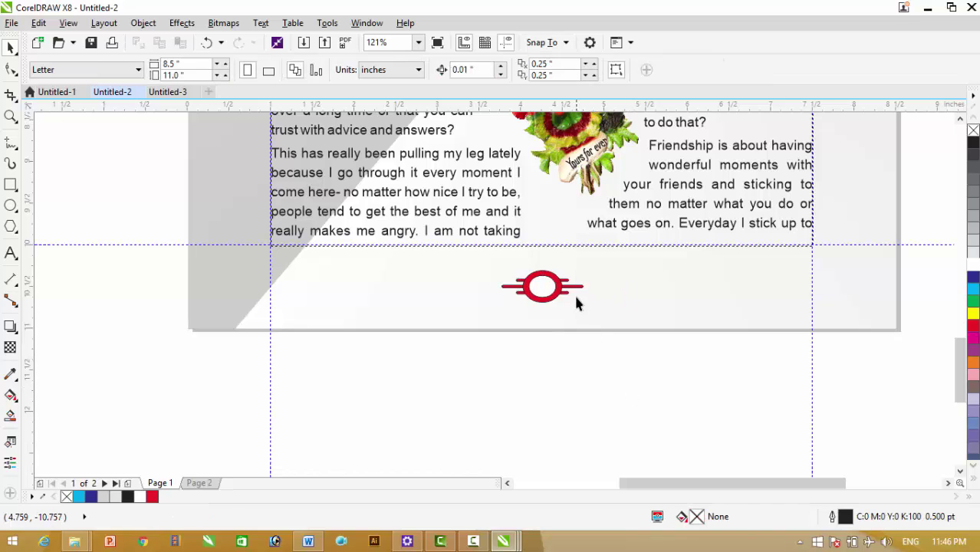
left_click(552, 289)
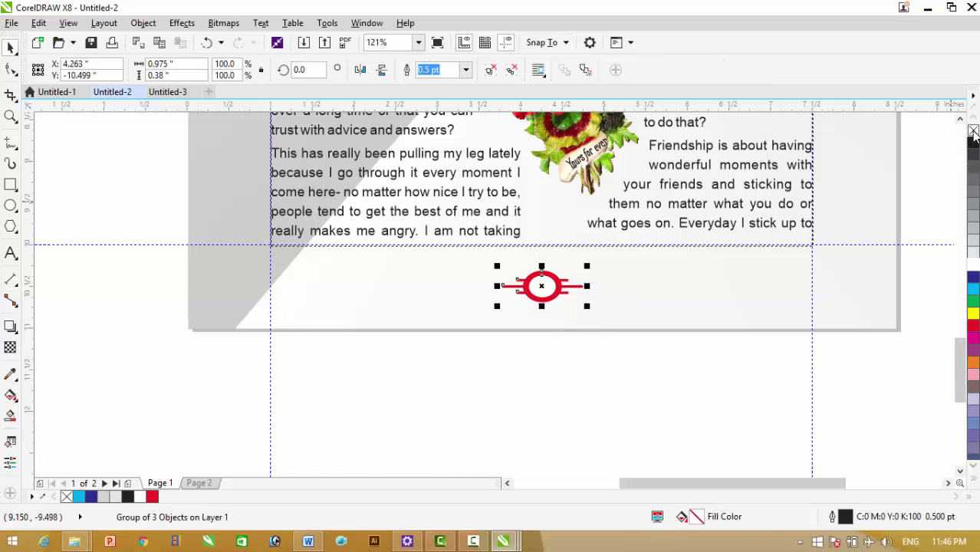
left_click(667, 383)
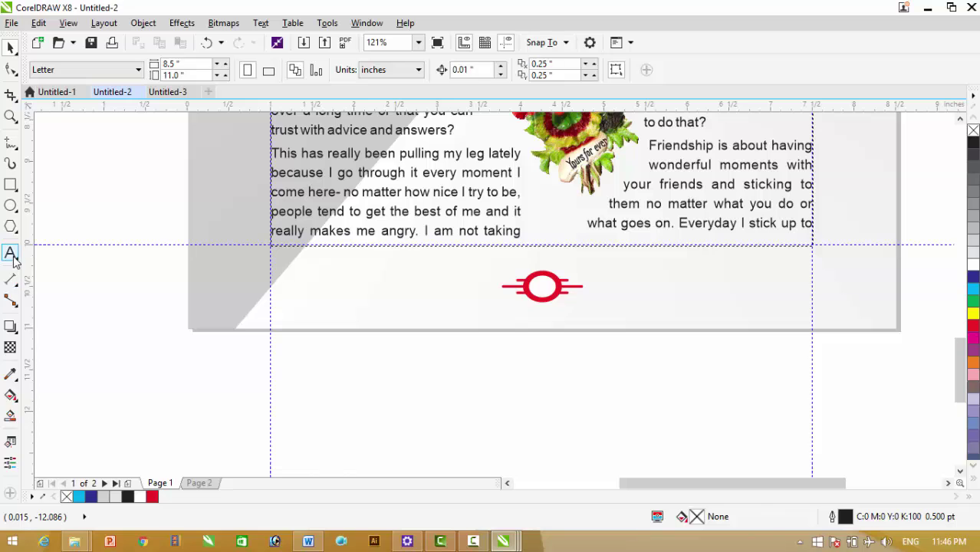
Add a page number '1' as text, set to 12 pt bold
left_click(11, 253)
left_click(542, 377)
type("1")
left_click(11, 47)
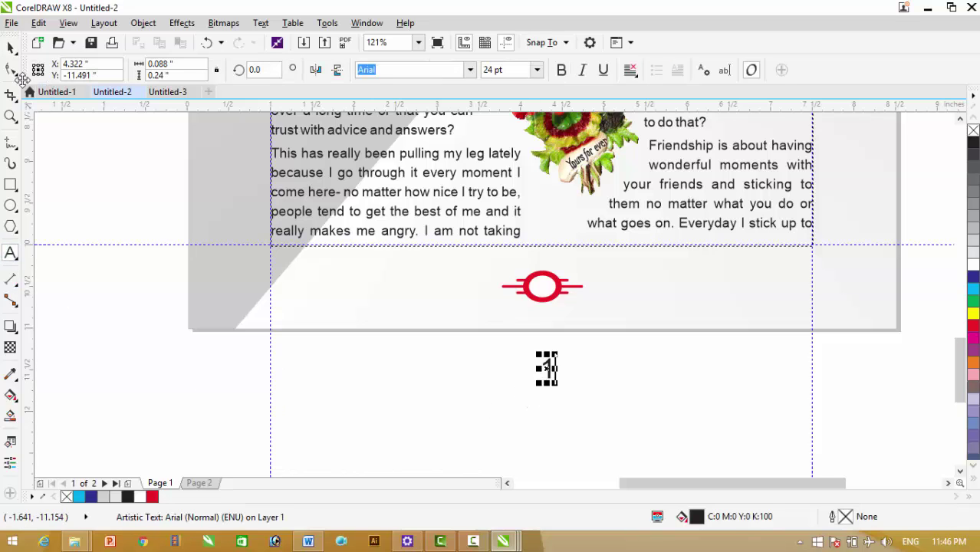
left_click_drag(505, 70, 322, 70)
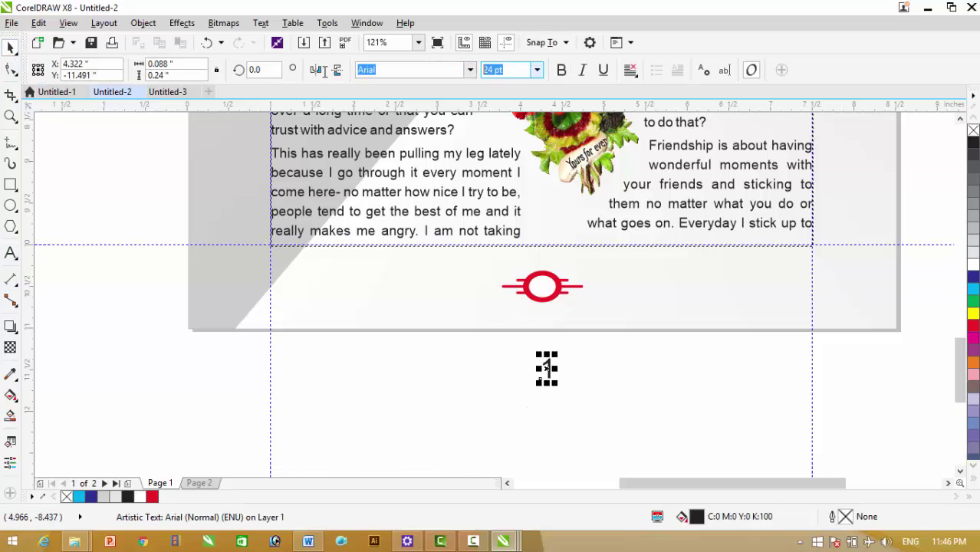
type("12")
key("Return")
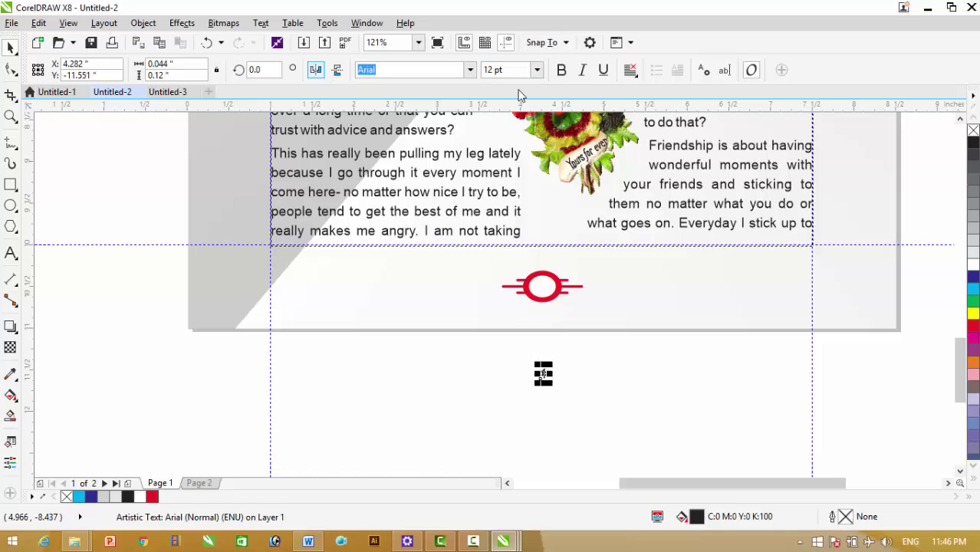
left_click(561, 71)
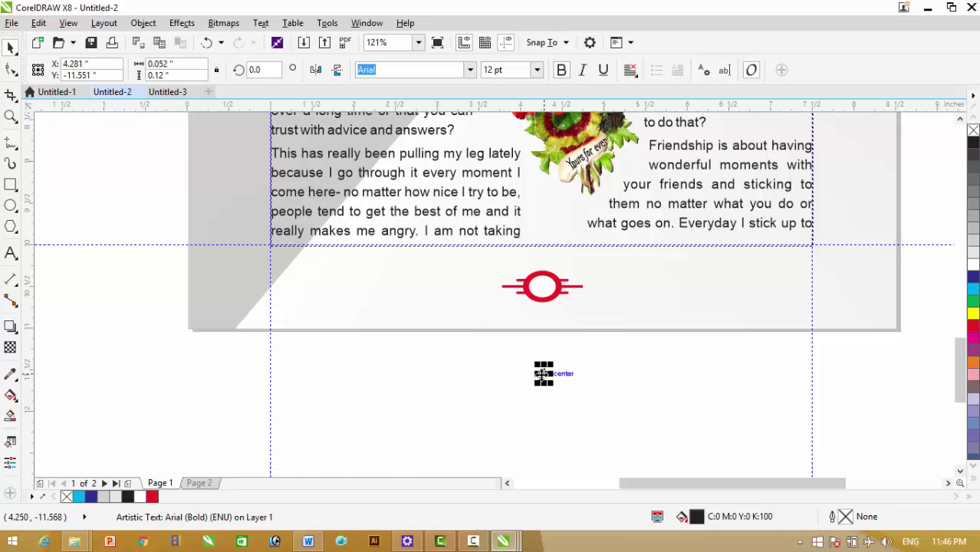
Place the '1' at the red emblem's centre and zoom out to the whole page
left_click_drag(544, 374, 541, 286)
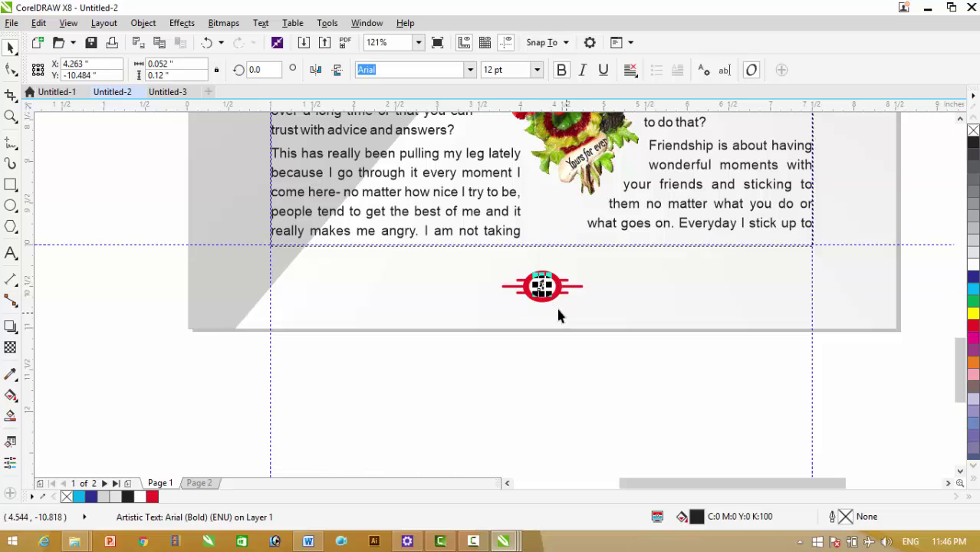
left_click(559, 299, "shift")
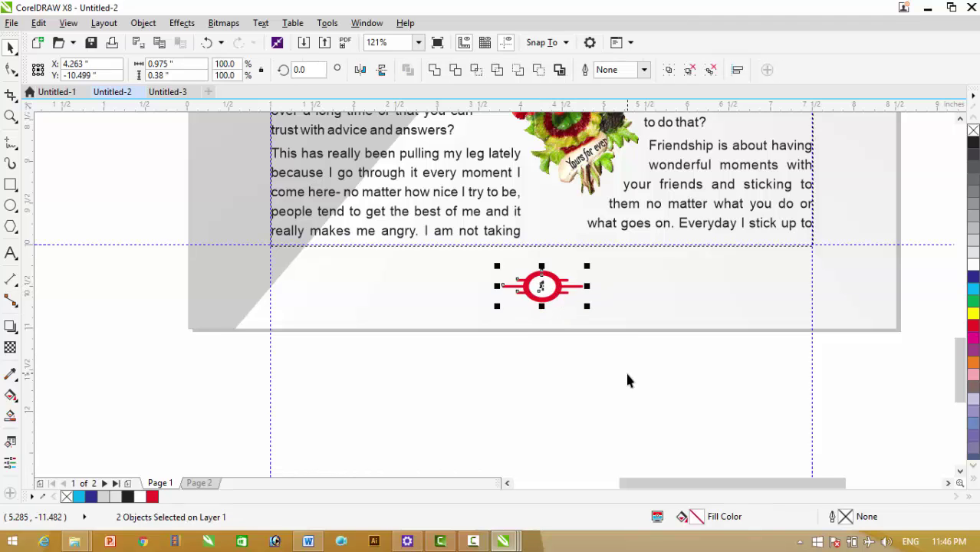
left_click(421, 432)
left_click_drag(421, 432, 673, 270)
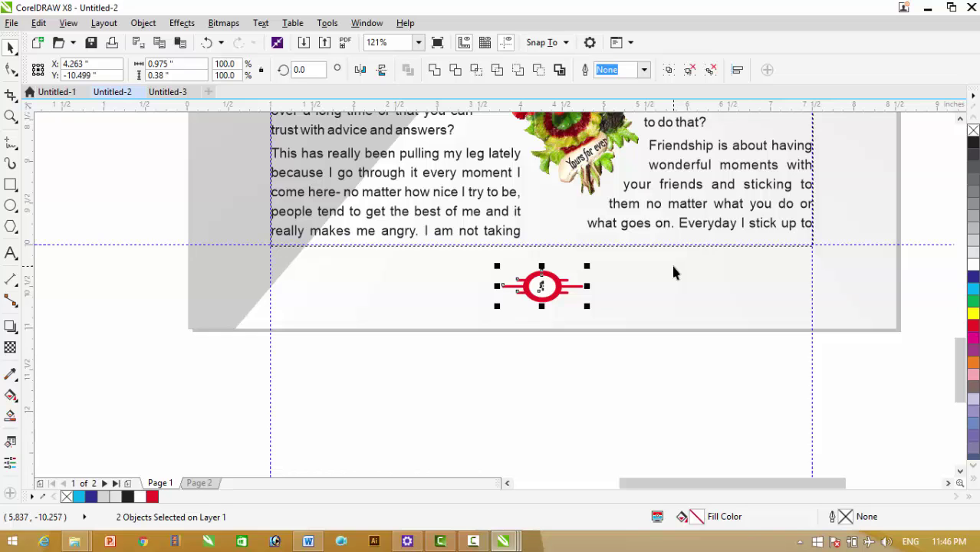
key("F4")
left_click(813, 275)
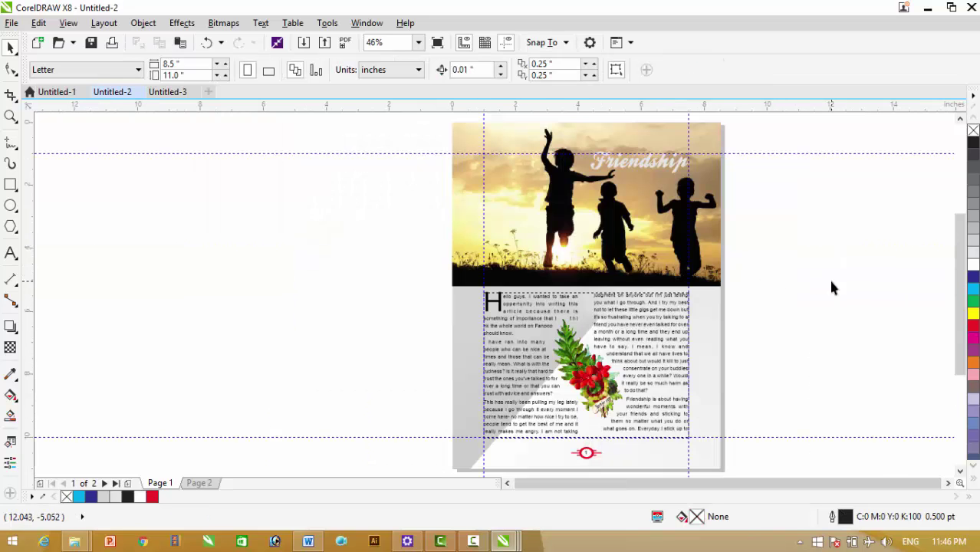
On page 2, shorten the article frame to 5.465 inches so text flows into both columns
key("Page_Down")
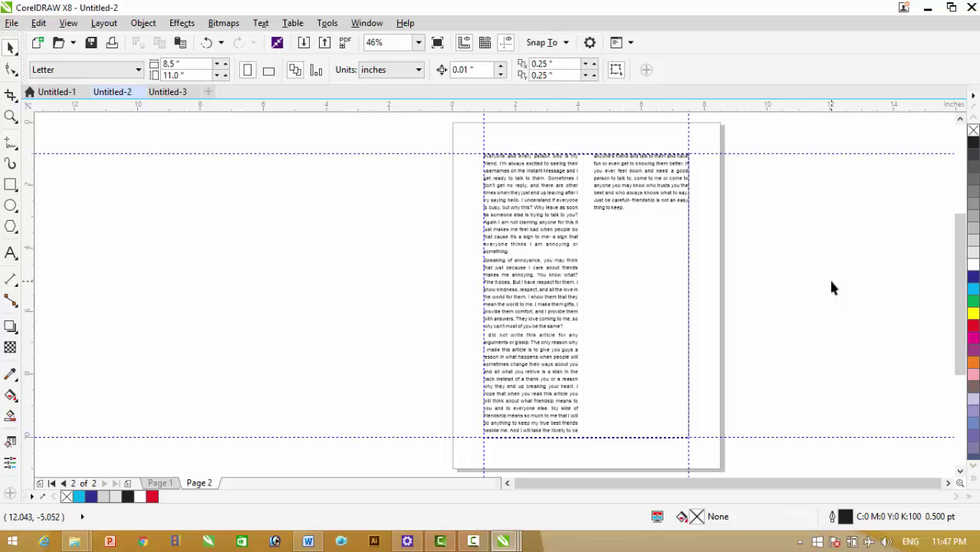
key("ctrl+a")
left_click(615, 319)
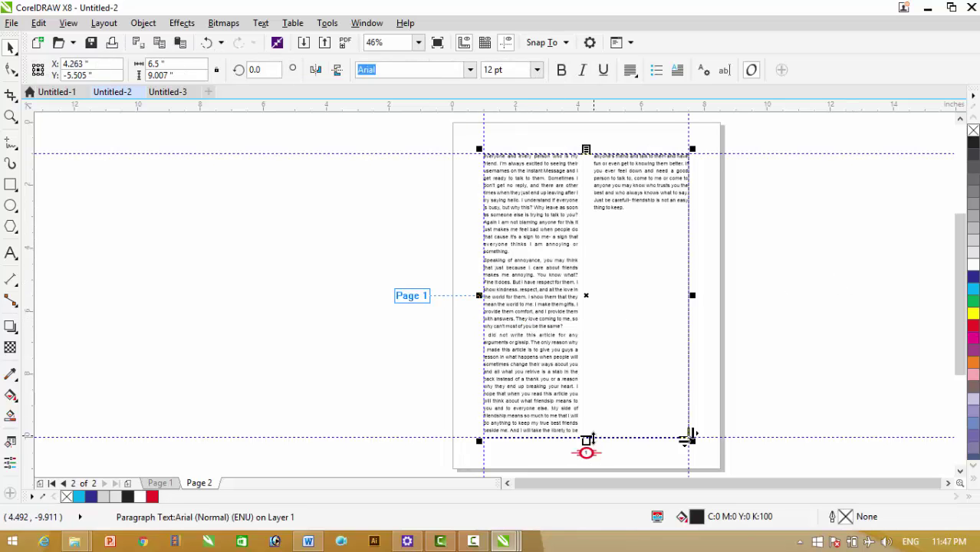
left_click_drag(587, 440, 586, 330)
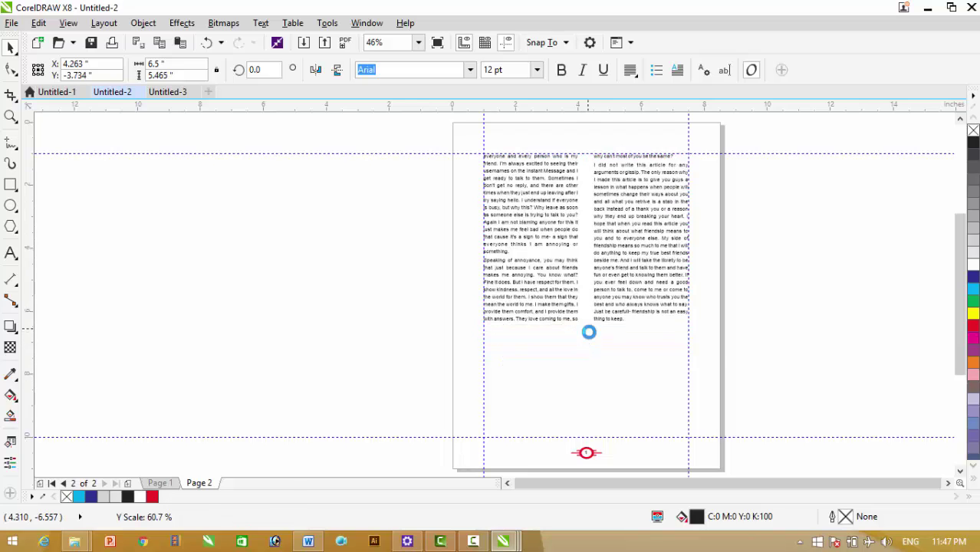
left_click(773, 330)
Paste page 1's shaded background onto page 2 and send it to the back of the page
key("Page_Up")
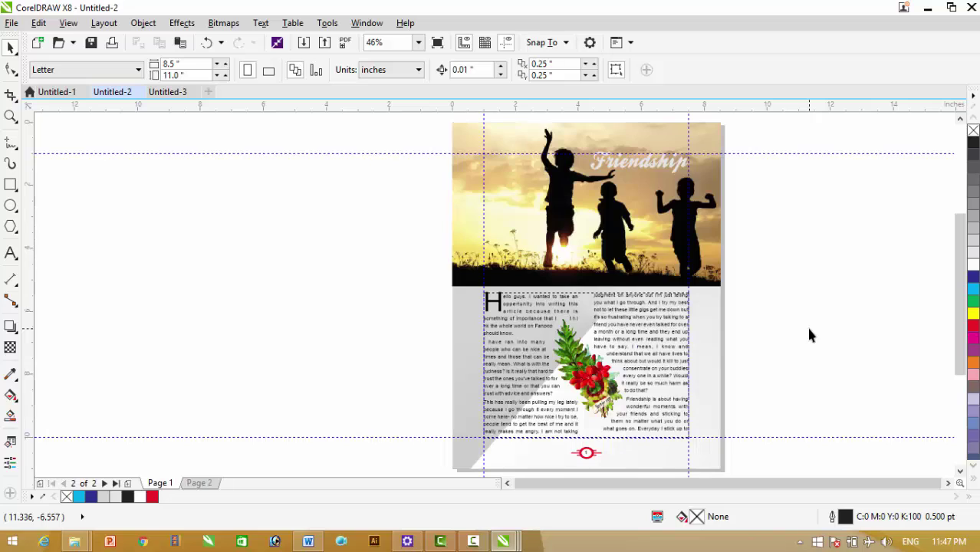
left_click(714, 371)
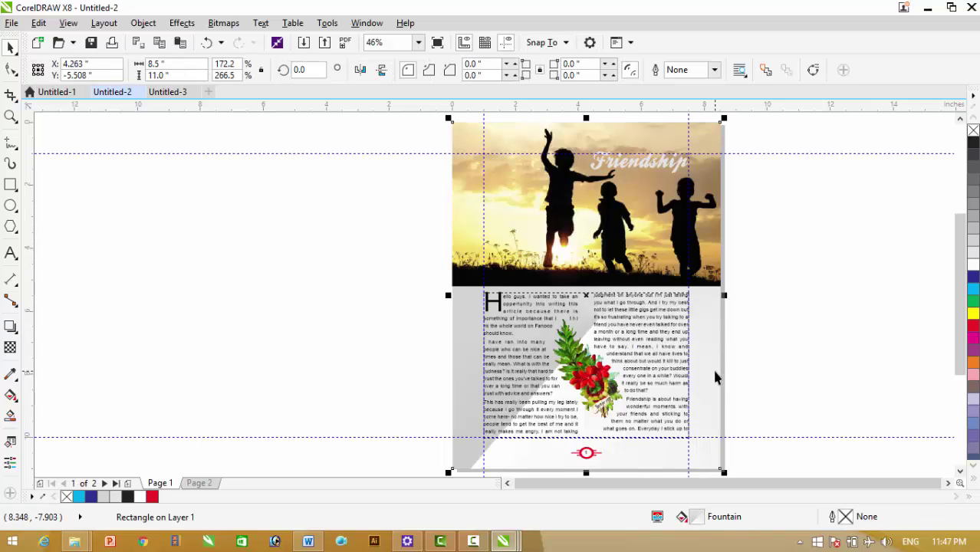
left_click(773, 397)
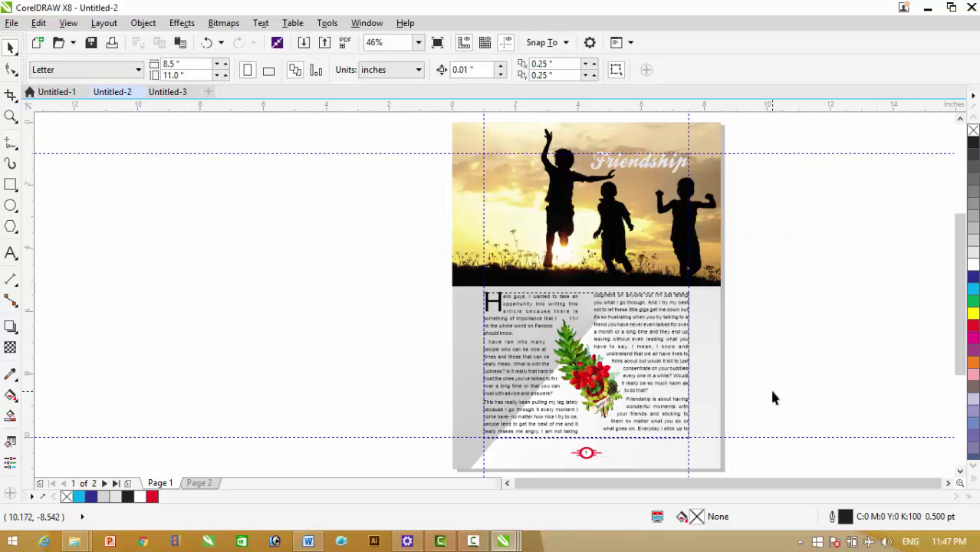
key("Page_Down")
key("ctrl+v")
right_click(628, 280)
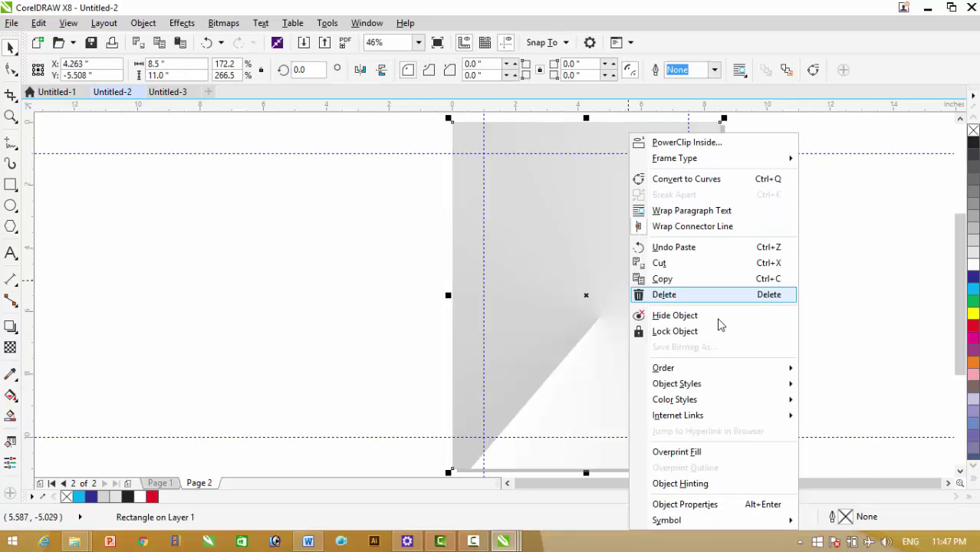
mouse_move(726, 368)
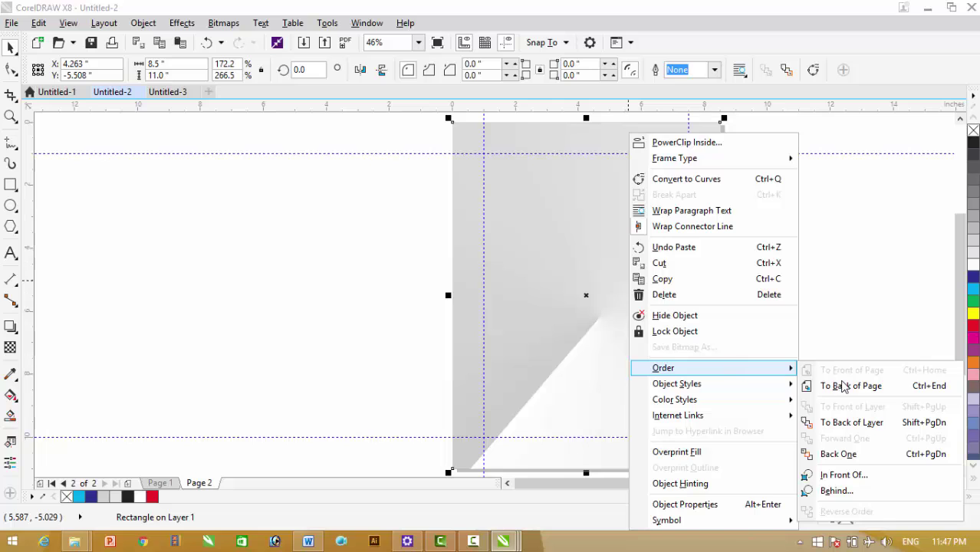
left_click(862, 391)
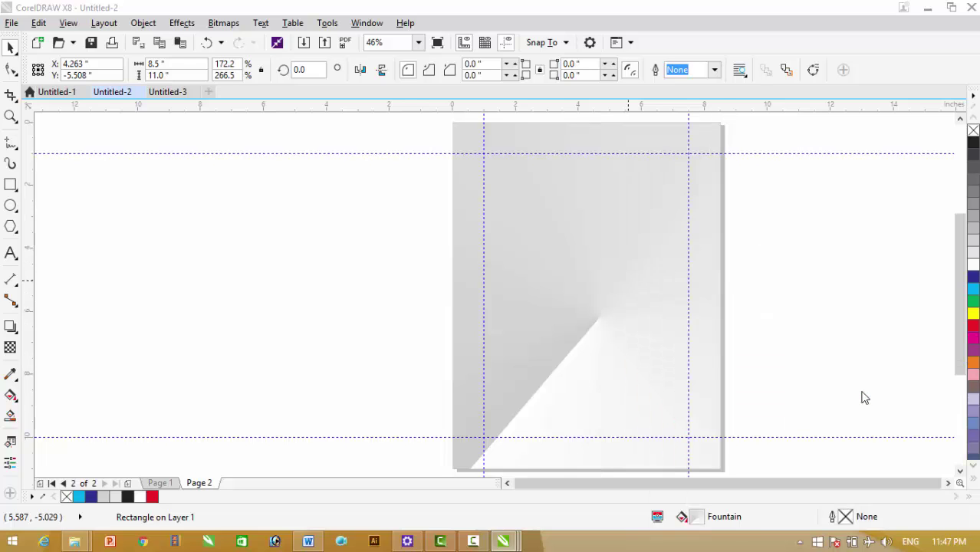
left_click(814, 346)
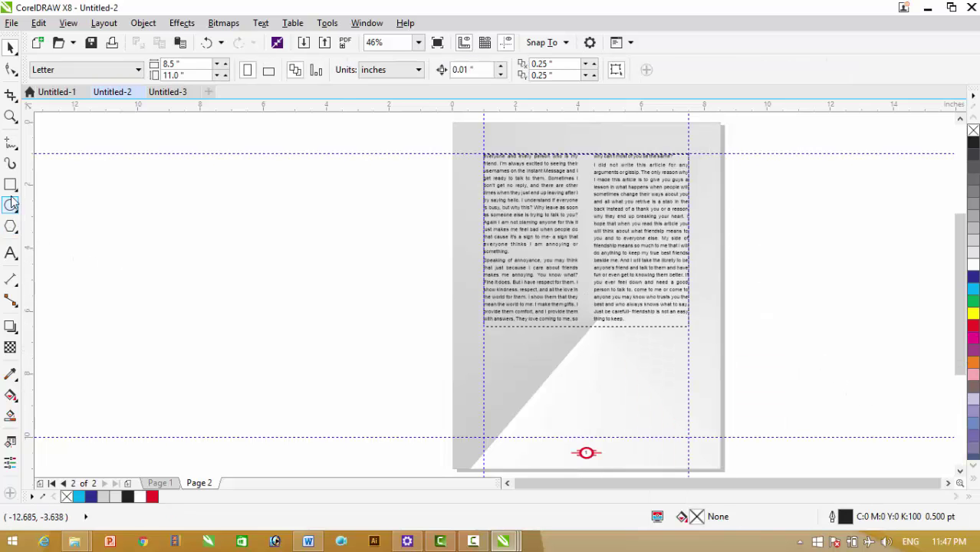
Zoom into page 2's lower area and draw the bio box rectangle with a circle at its left
left_click(11, 116)
left_click_drag(439, 307, 759, 463)
left_click(11, 185)
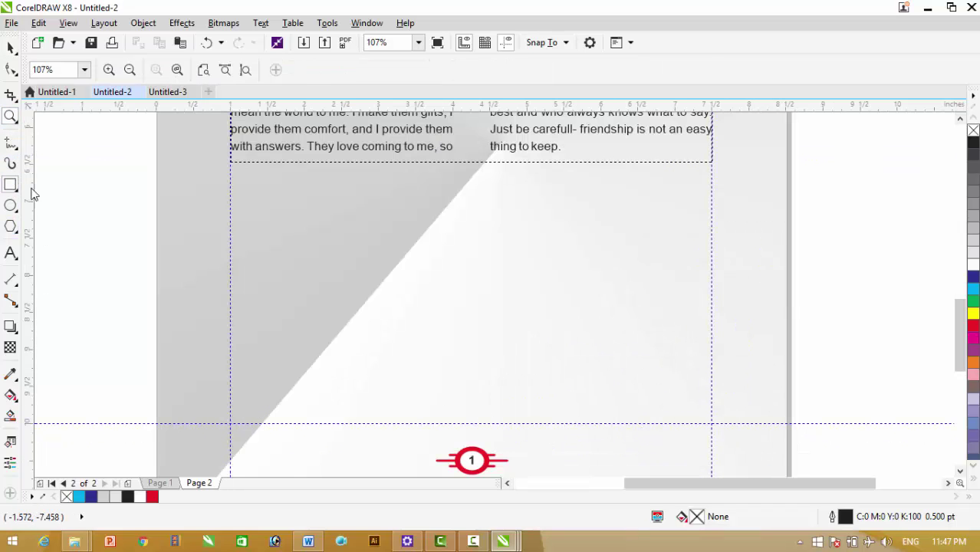
mouse_move(264, 221)
left_mouse_down()
mouse_move(403, 279)
mouse_move(637, 344)
mouse_move(646, 377)
mouse_move(665, 378)
left_mouse_up()
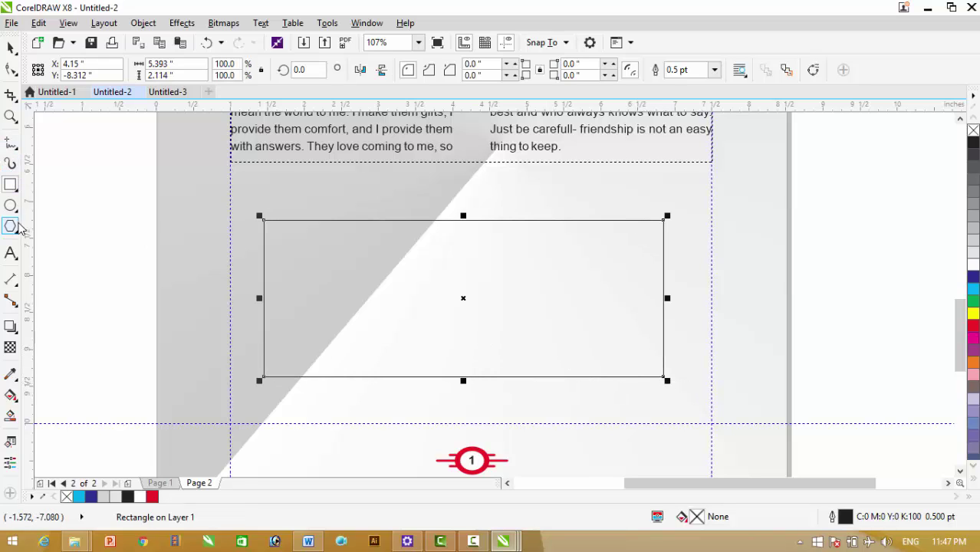
left_click(10, 205)
left_click_drag(283, 251, 368, 331)
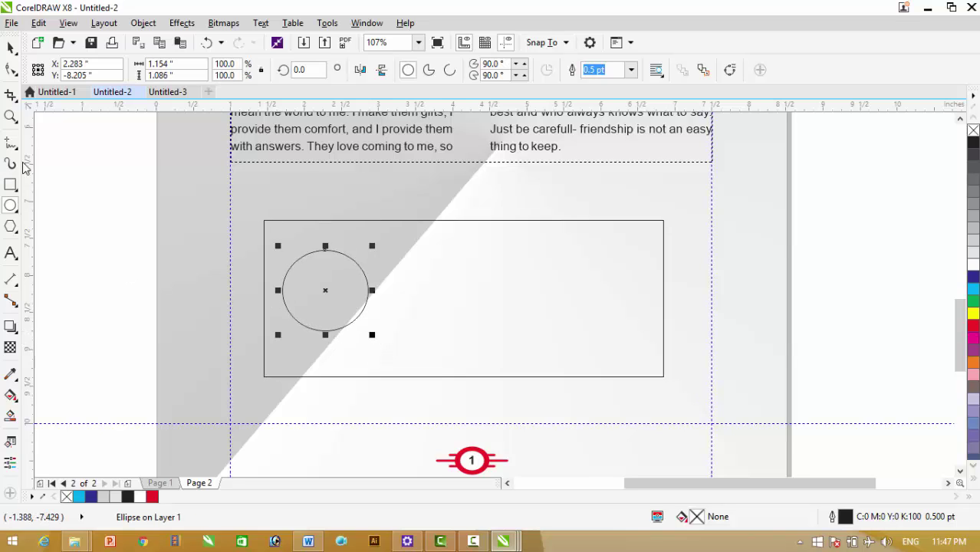
left_click(52, 189)
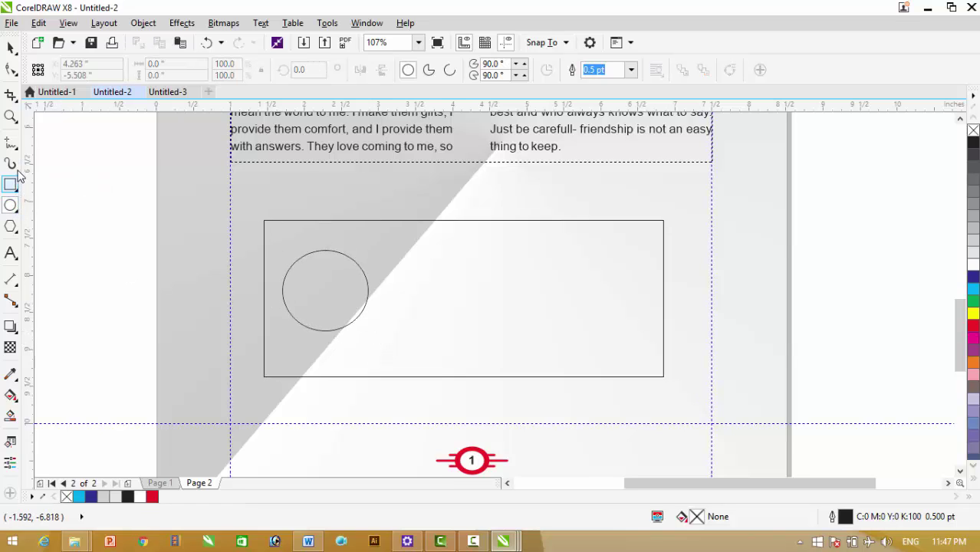
left_click_drag(395, 235, 575, 323)
key("Delete")
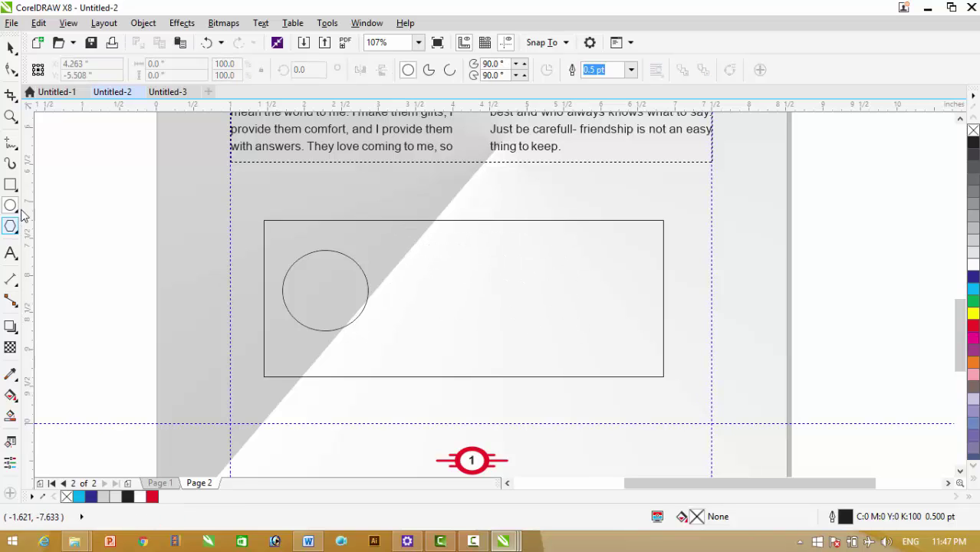
Draw an empty paragraph text frame beside the circle inside the bio box
left_click(10, 253)
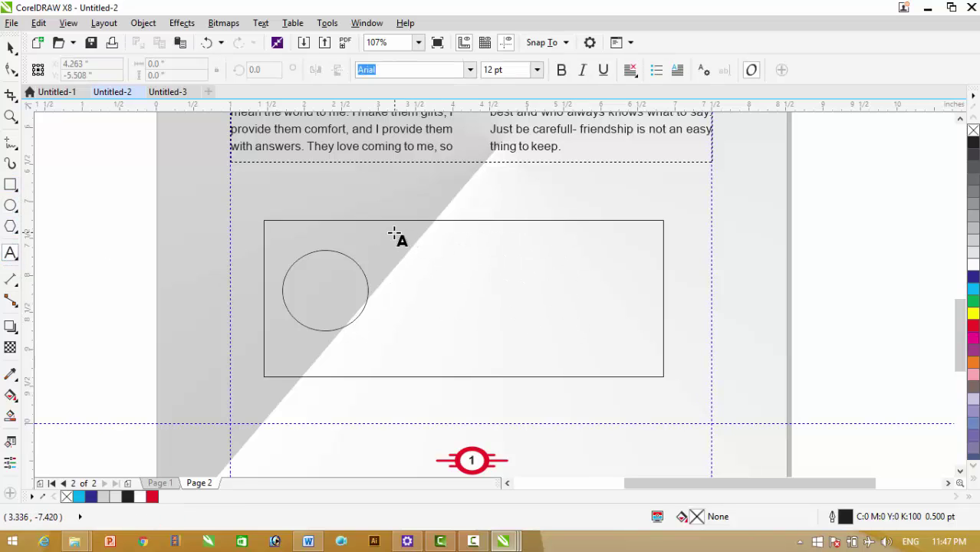
left_click_drag(394, 234, 654, 366)
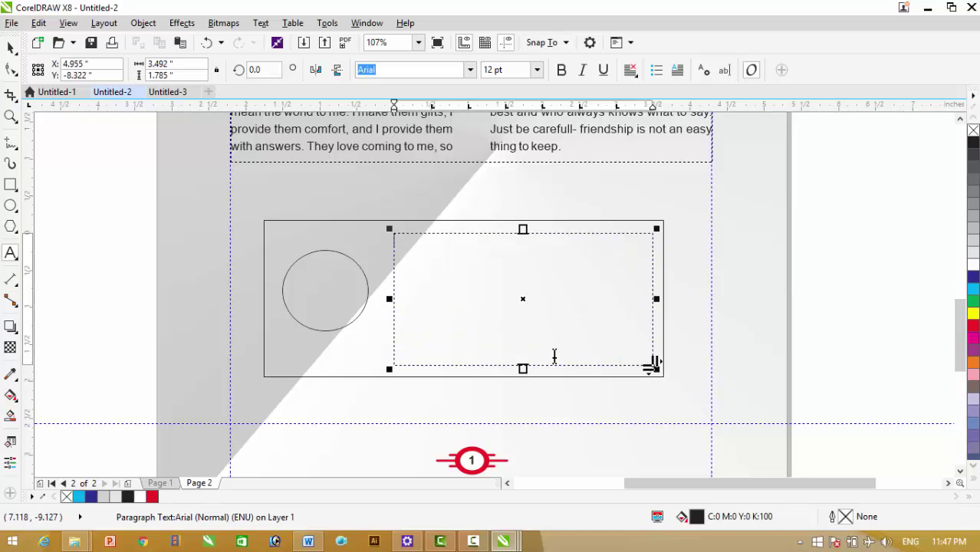
left_click(11, 49)
left_click(823, 279)
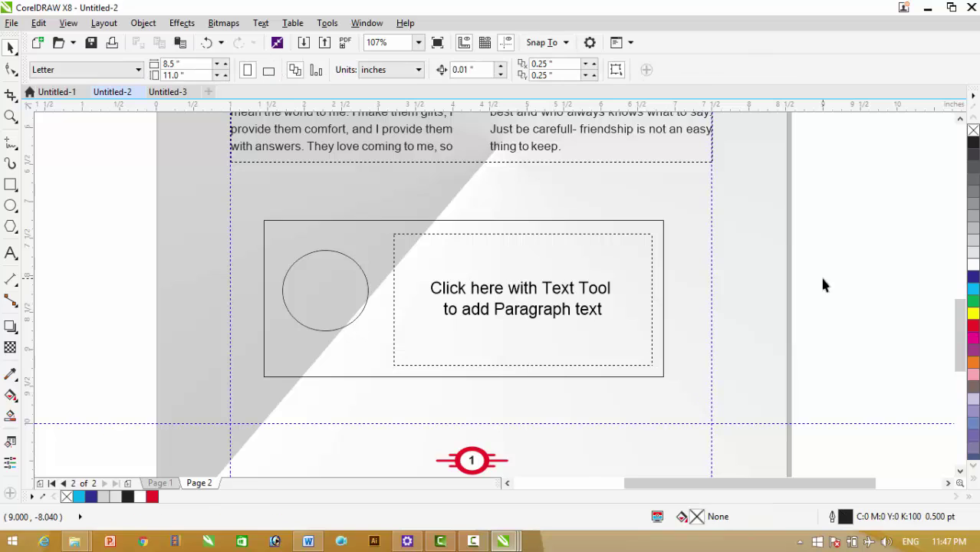
key("ctrl+Tab")
key("ctrl+Tab")
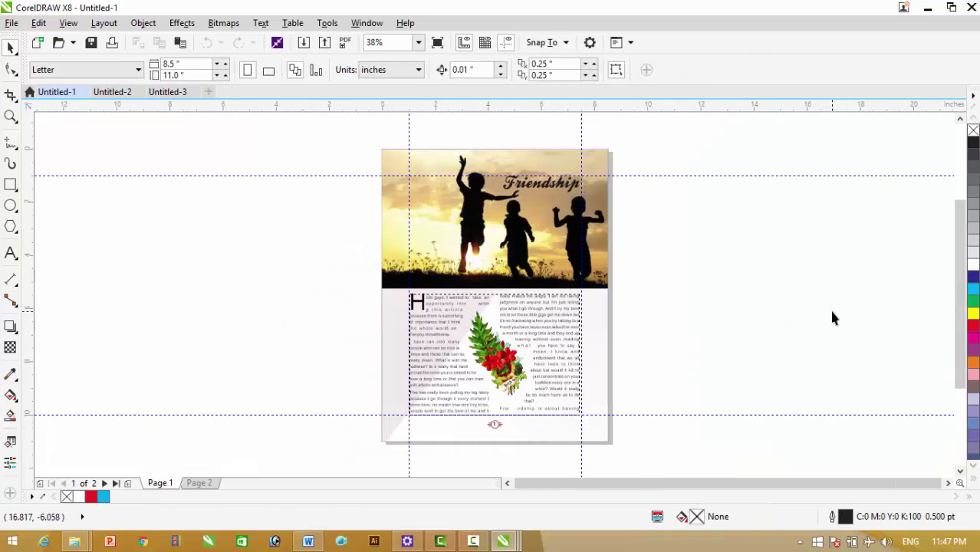
key("Page_Down")
double_click(508, 376)
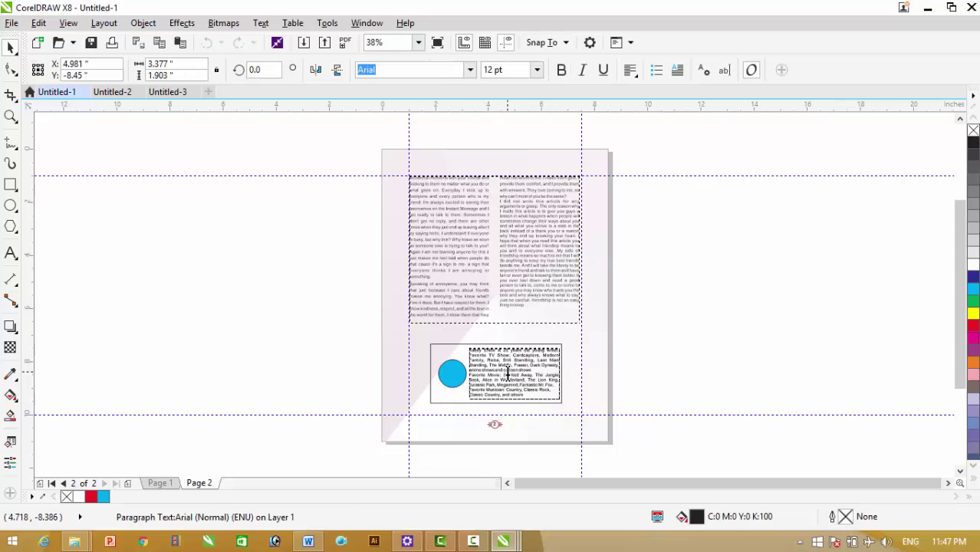
key("ctrl+a")
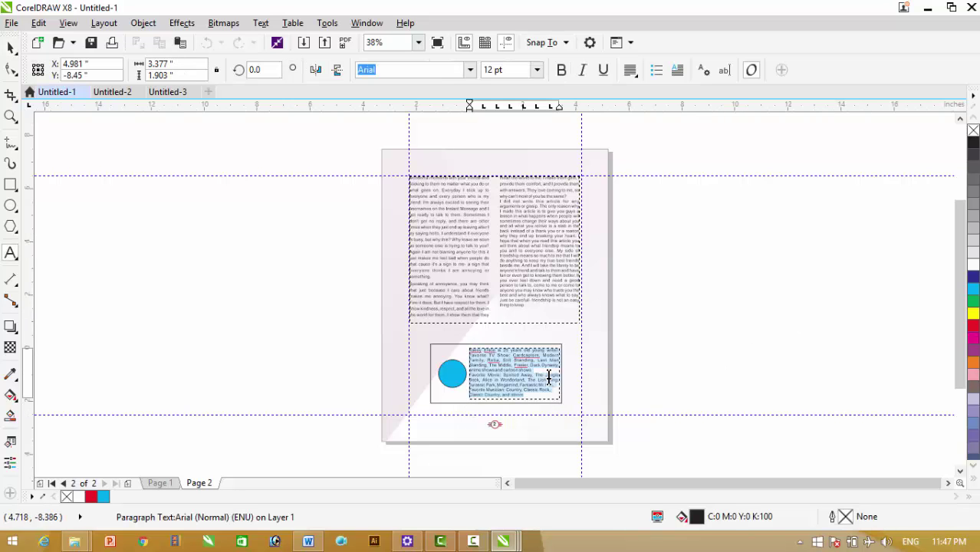
key("Delete")
key("ctrl+z")
right_click(524, 372)
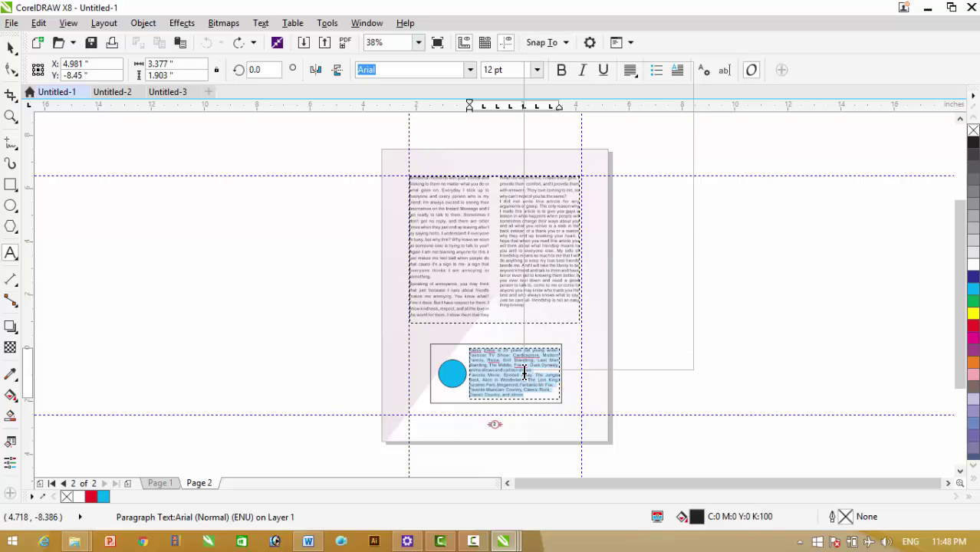
left_click(564, 164)
left_click(757, 279)
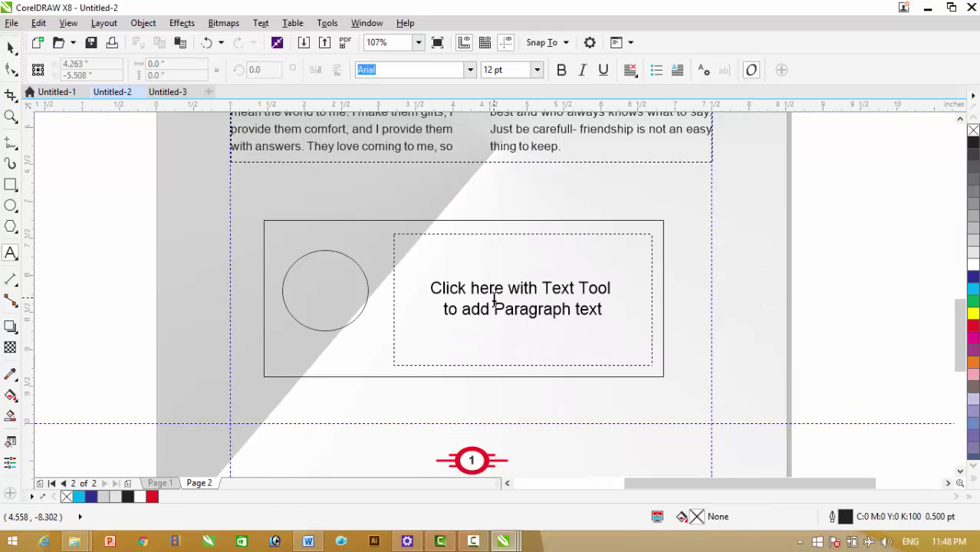
Paste the author bio into the empty frame and widen the frame toward the circle
left_click(493, 302)
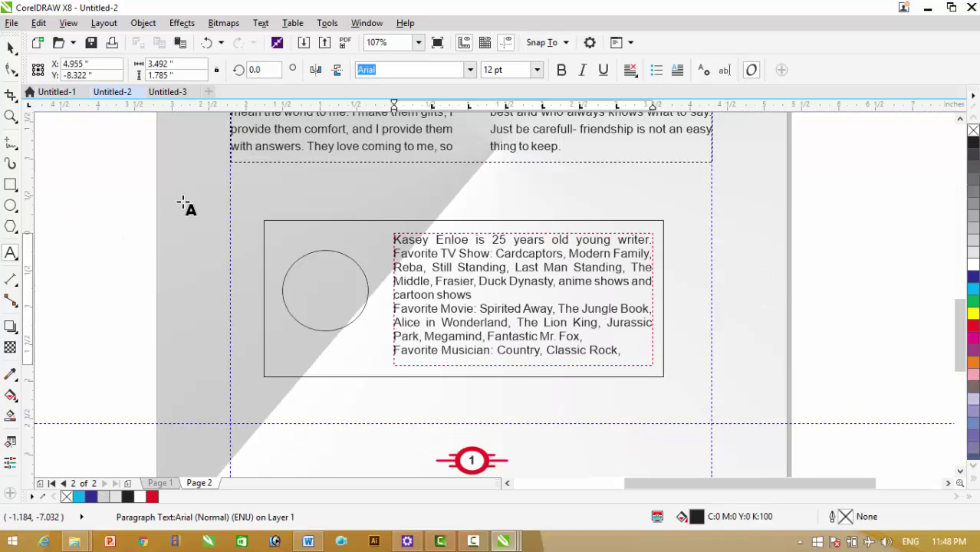
left_click(10, 48)
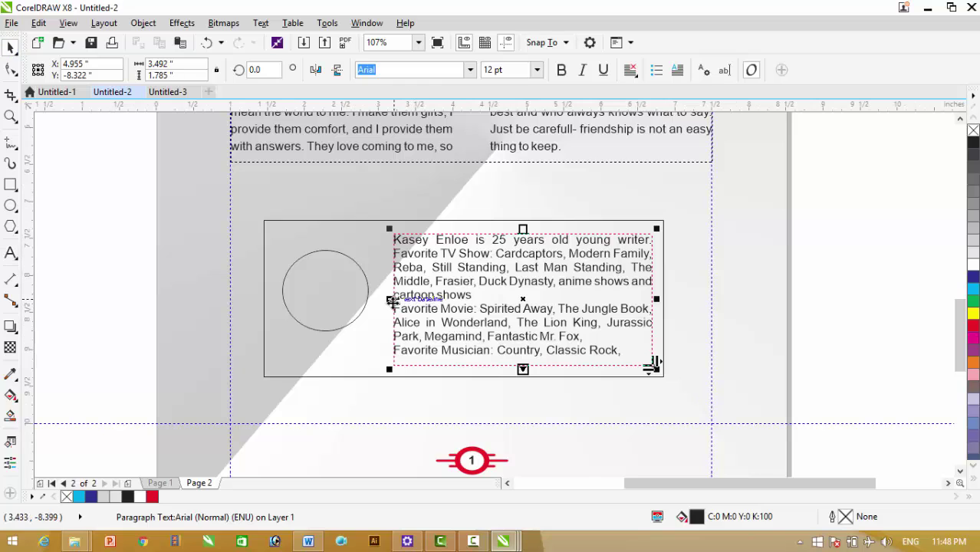
left_click_drag(390, 298, 367, 299)
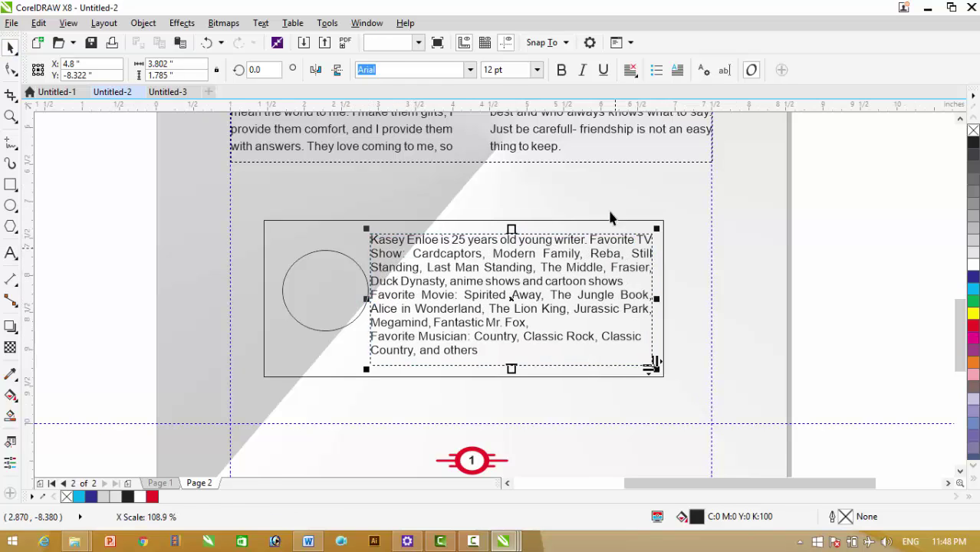
Fully justify the bio, join the Favorite Musician line, fit the frame, and centre it vertically in the box
double_click(545, 283)
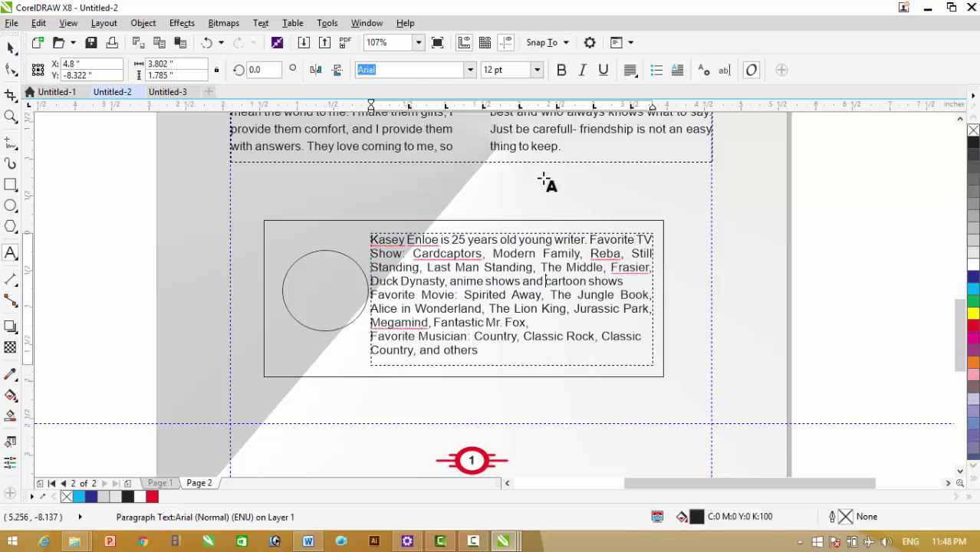
left_click(631, 71)
left_click(663, 158)
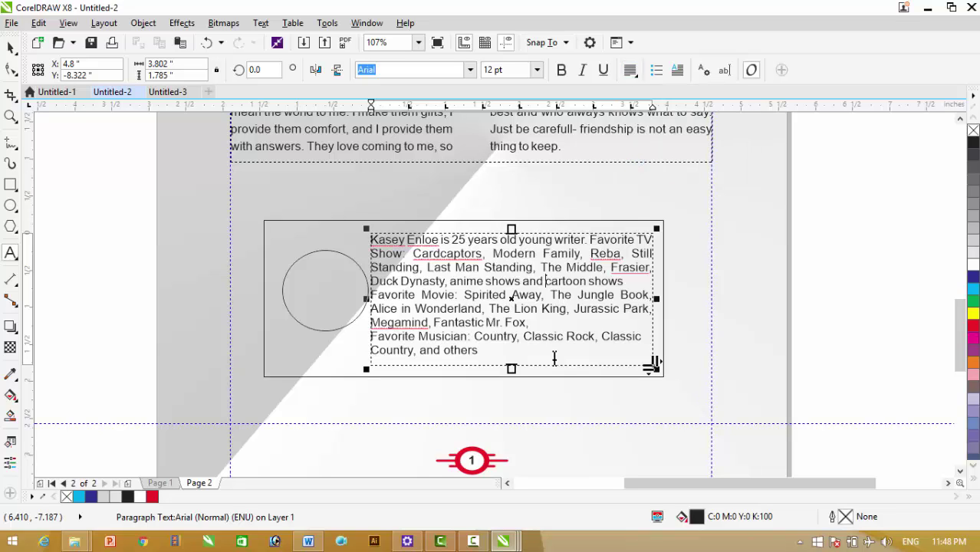
left_click(556, 322)
key("Delete")
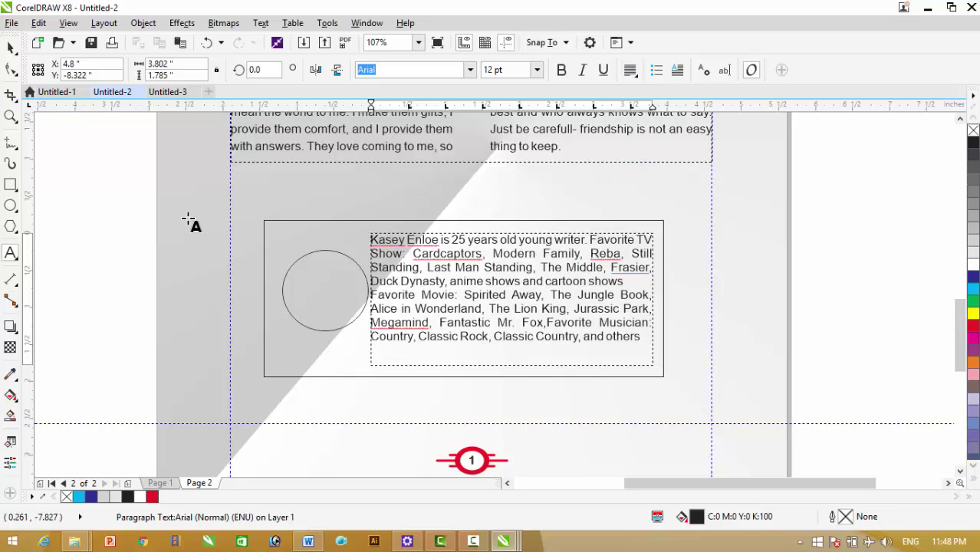
left_click(10, 48)
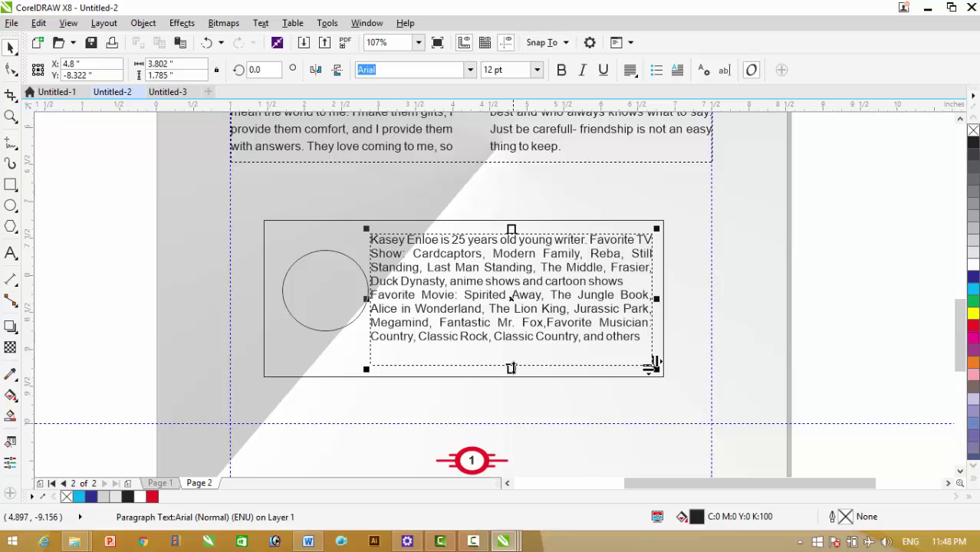
left_click_drag(511, 368, 510, 354)
left_click(488, 377, "shift")
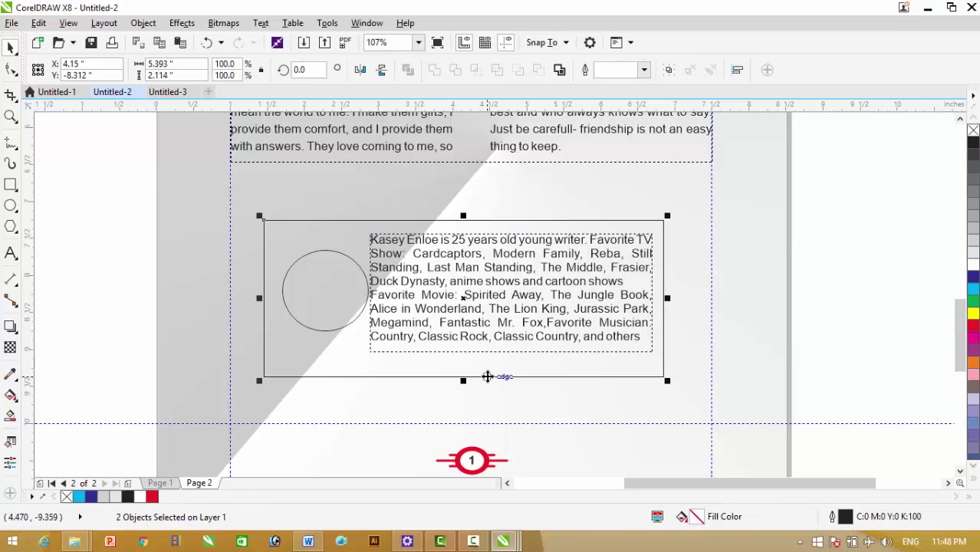
key("e")
Nudge the circle slightly left, fill it white, and zoom to the whole page
left_click(765, 317)
left_click_drag(337, 281, 329, 287)
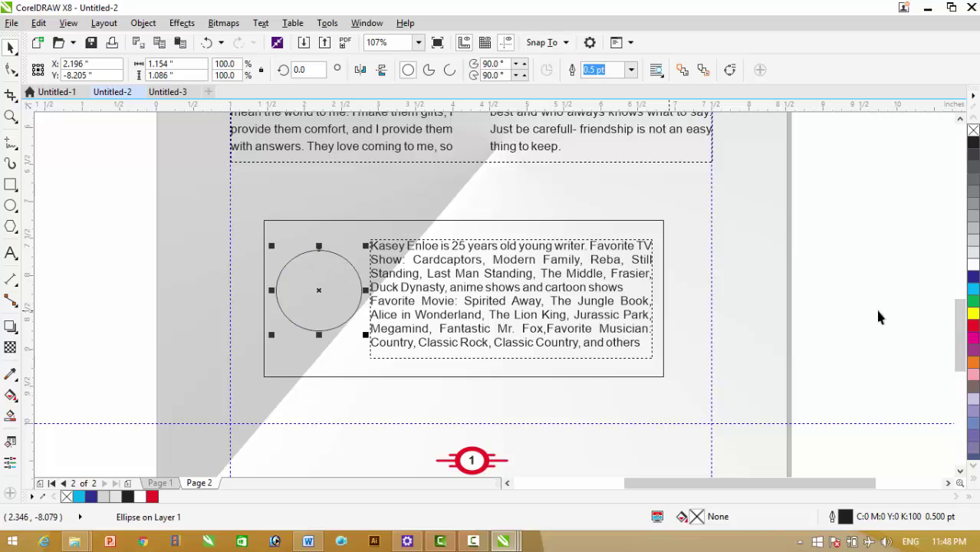
left_click(974, 263)
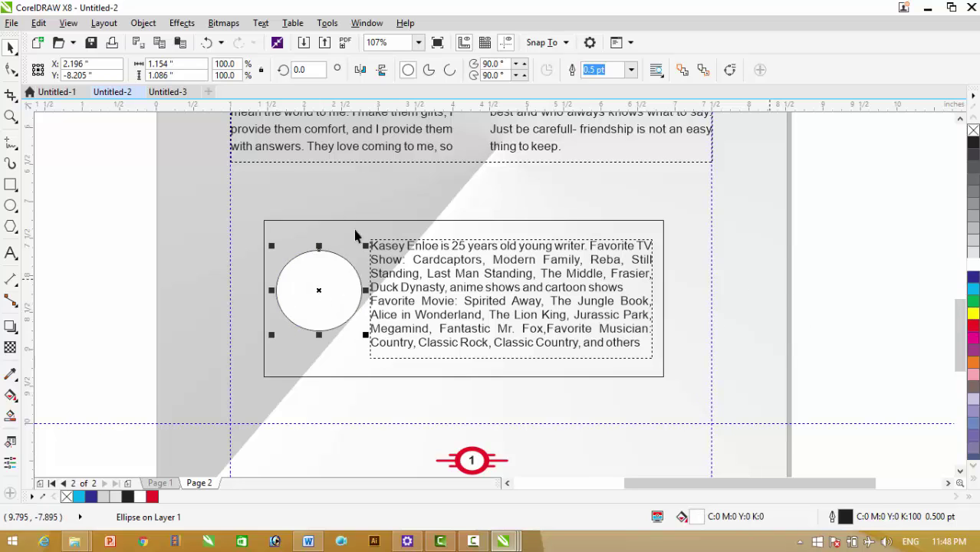
left_click(836, 200)
key("shift+F4")
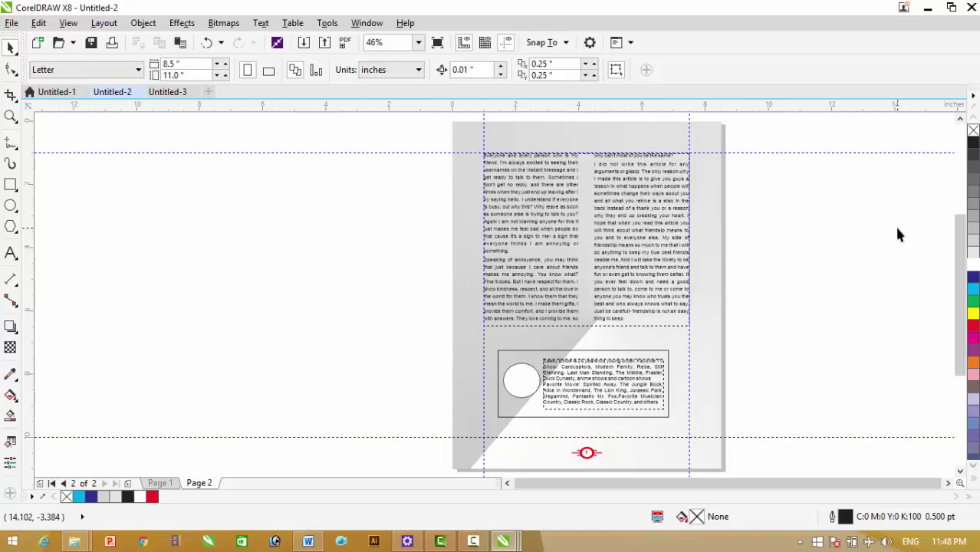
Change the red badge's page number to 2, then return to page 1
double_click(587, 454)
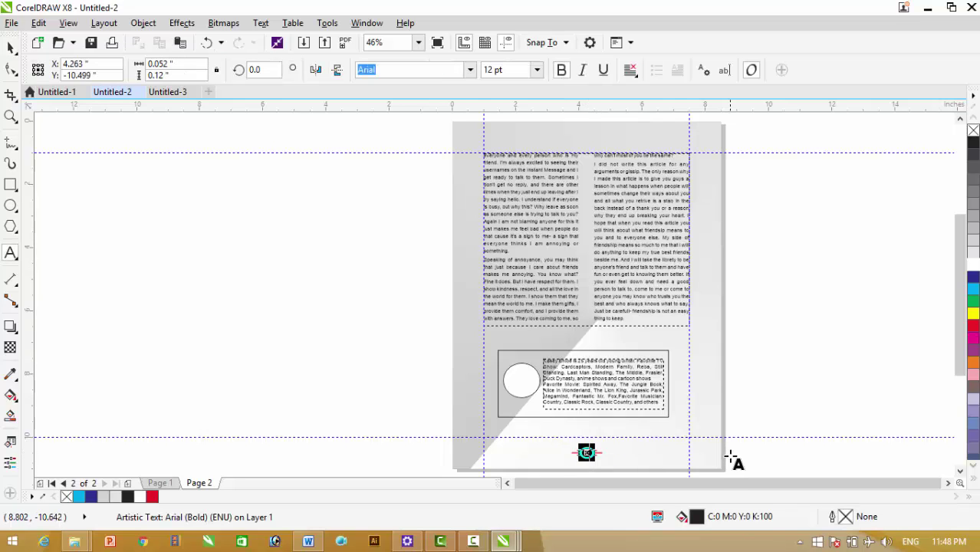
type("2")
key("ctrl+a")
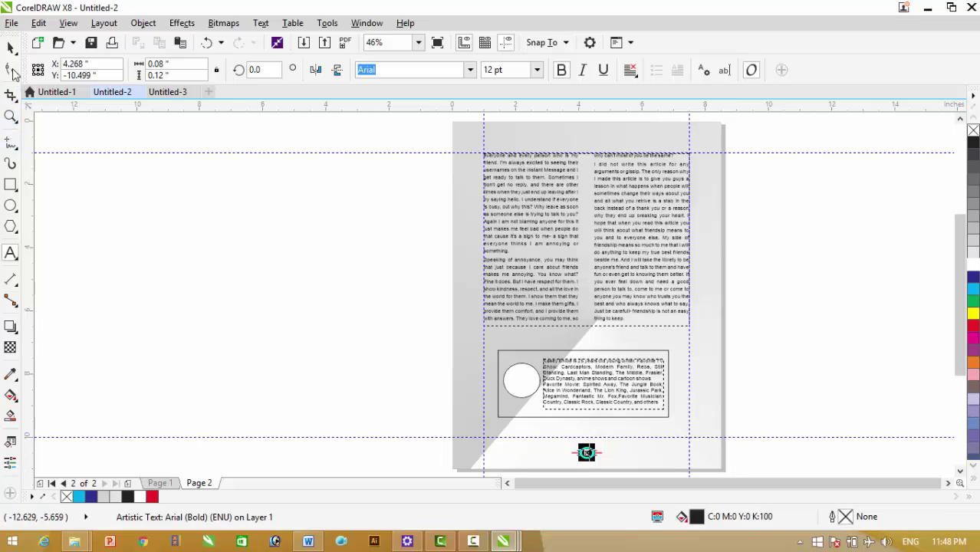
key("Escape")
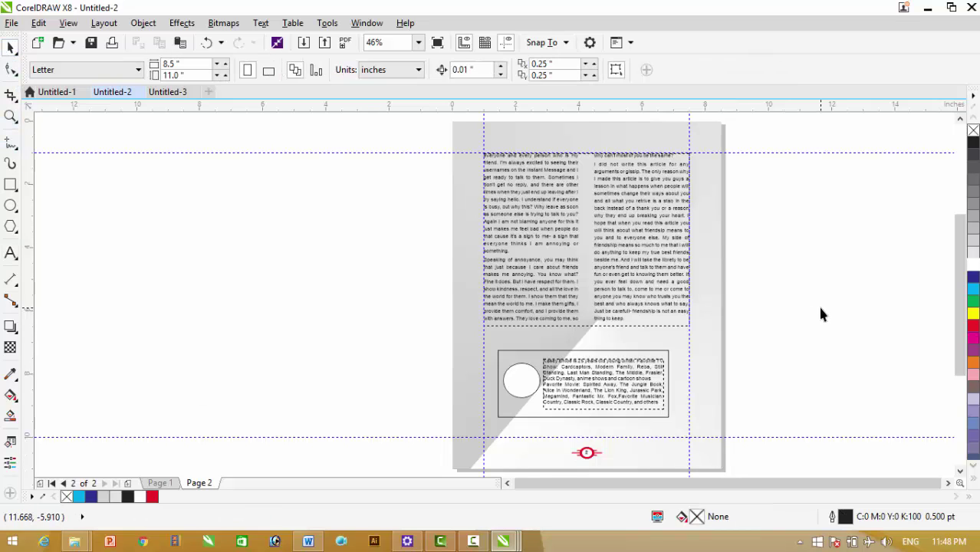
key("Page_Up")
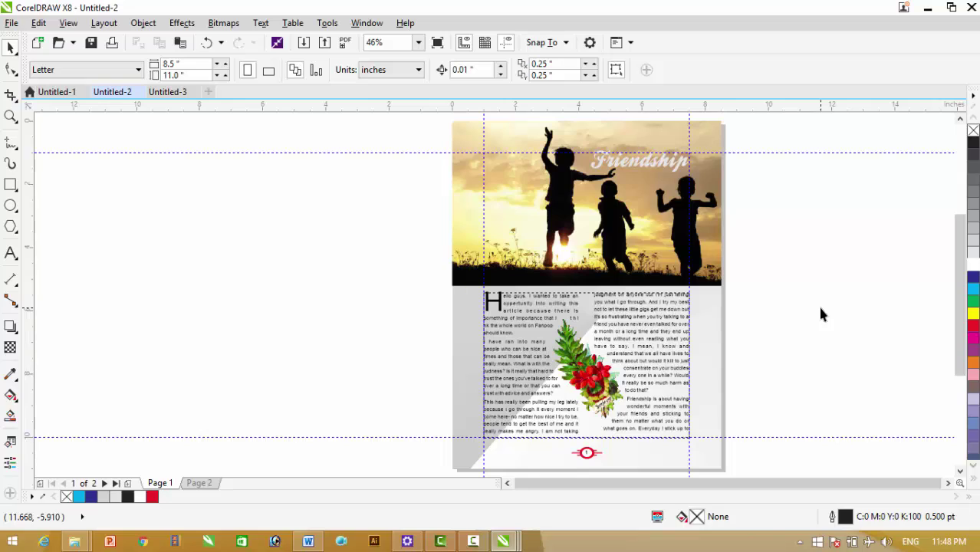